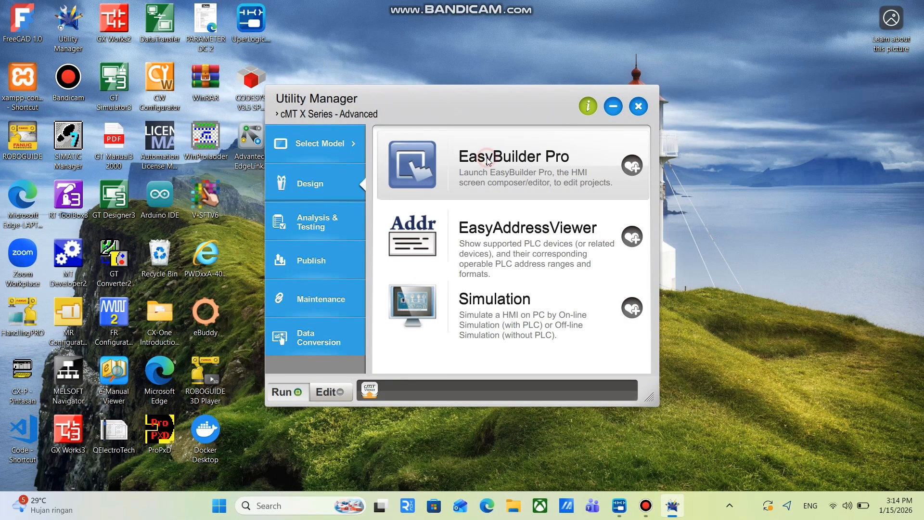
- Launch EasyBuilder Pro and create a new landscape project for the cMT3102X (V2) / cMT3102X (R) model, using the template
click(480, 169)
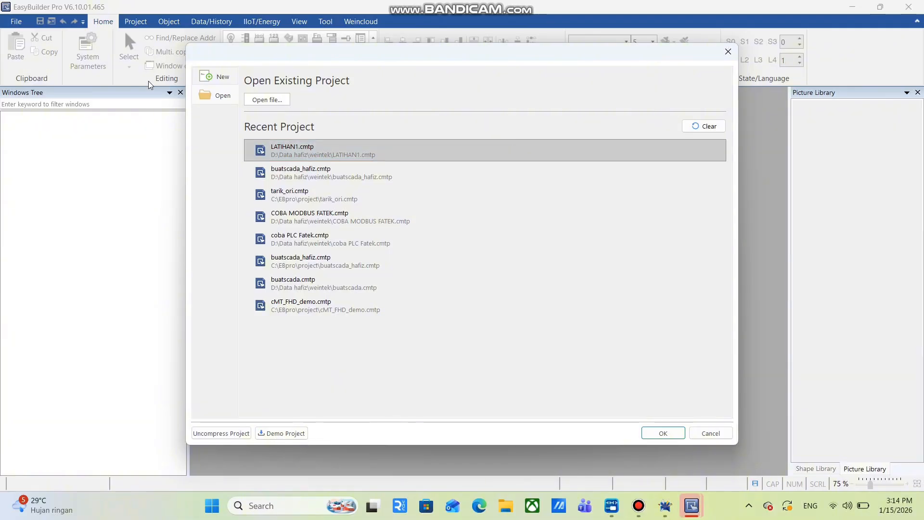
click(215, 78)
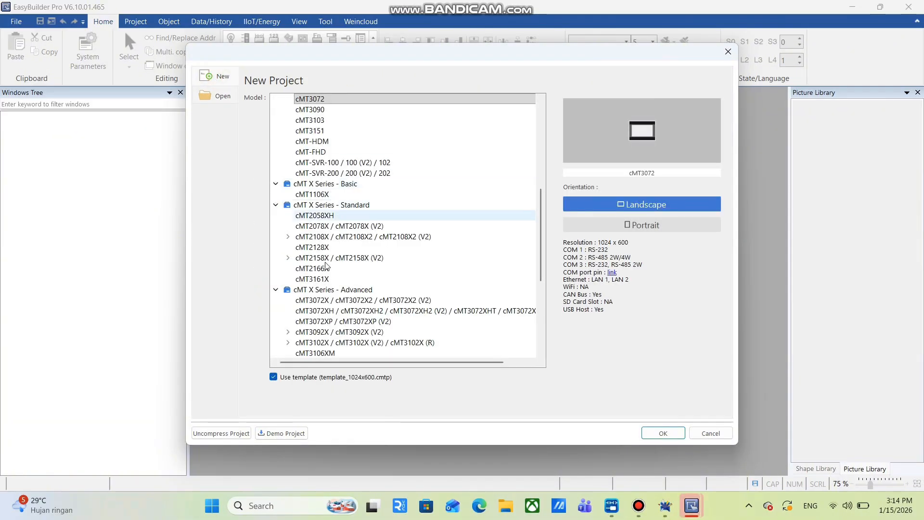
scroll(323, 279, down, 1)
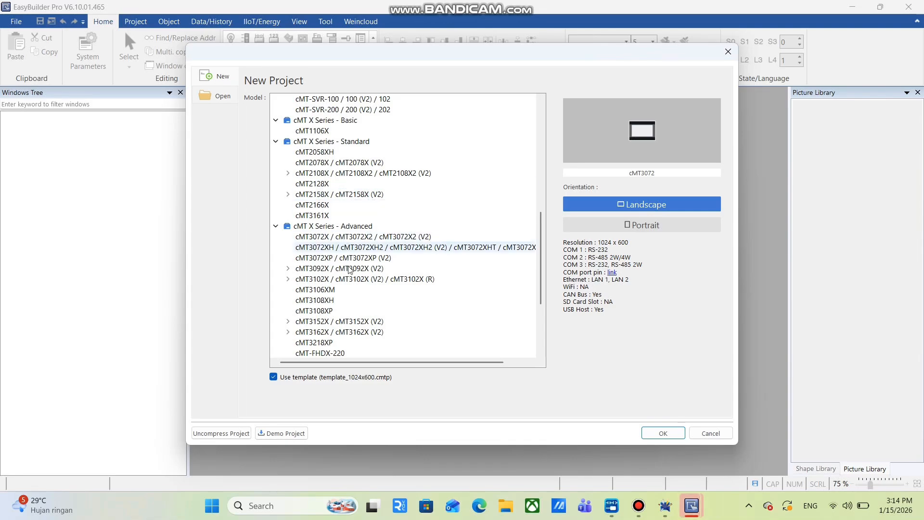
click(287, 279)
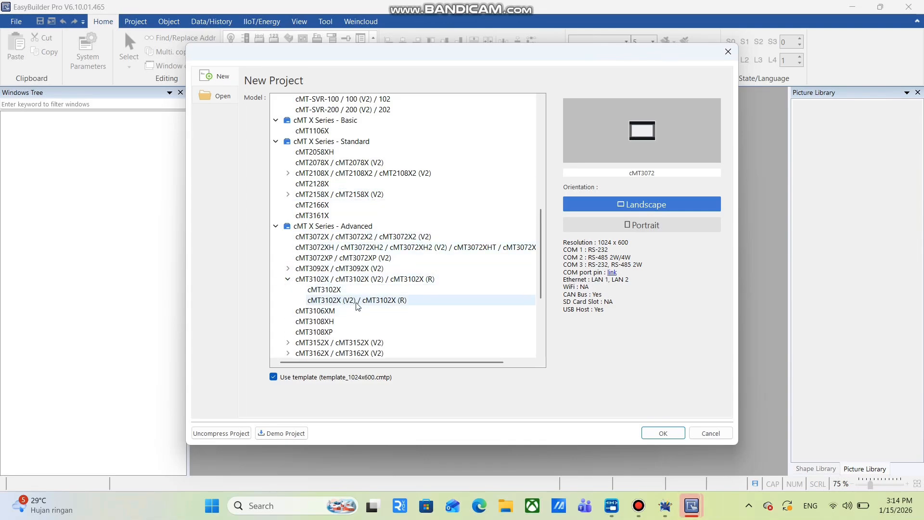
double_click(357, 300)
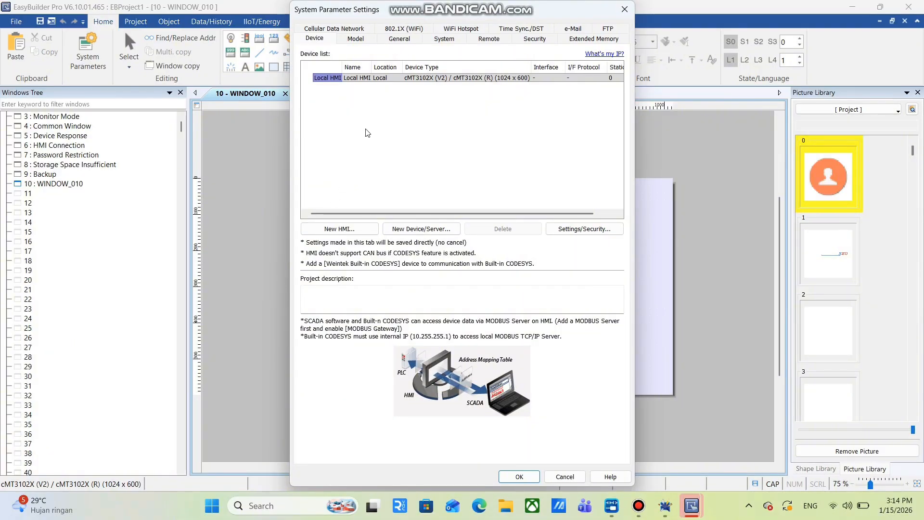
- Start a new device for the local HMI with type FATEK M Series (Modbus) (Ethernet) and the Ethernet interface
click(376, 81)
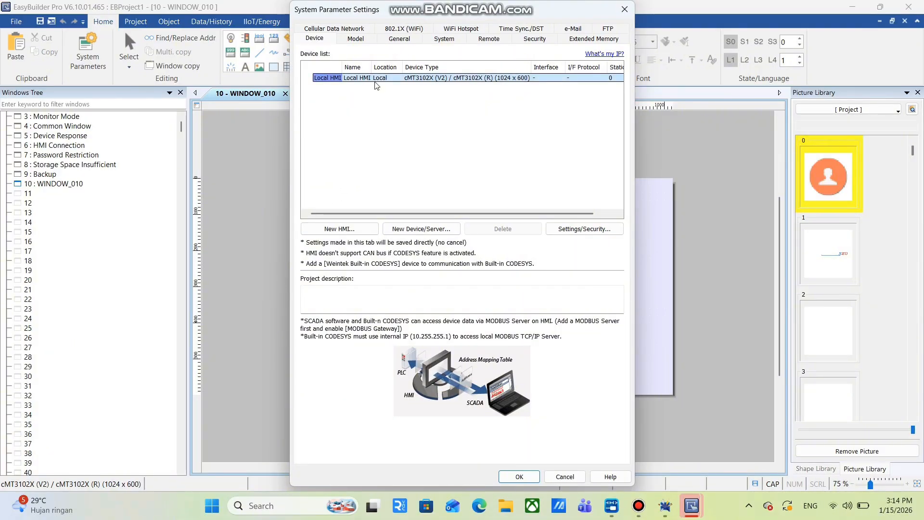
click(426, 230)
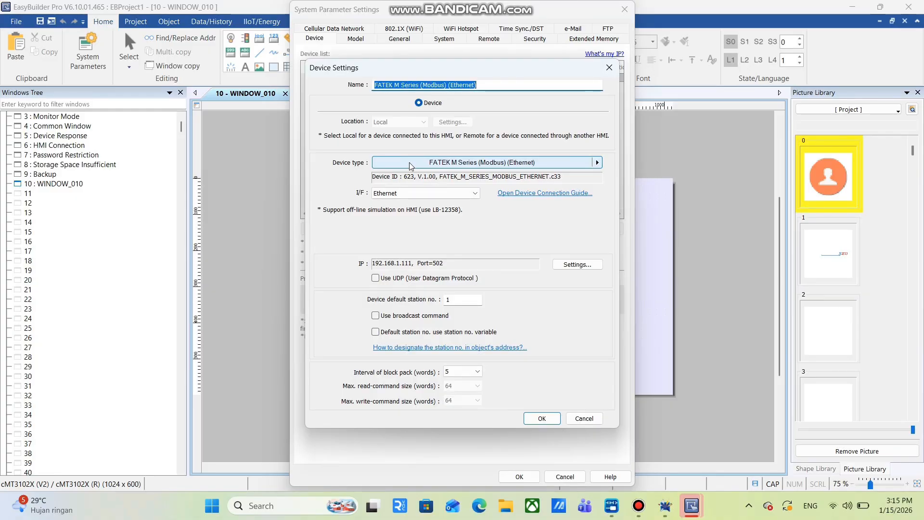
click(597, 162)
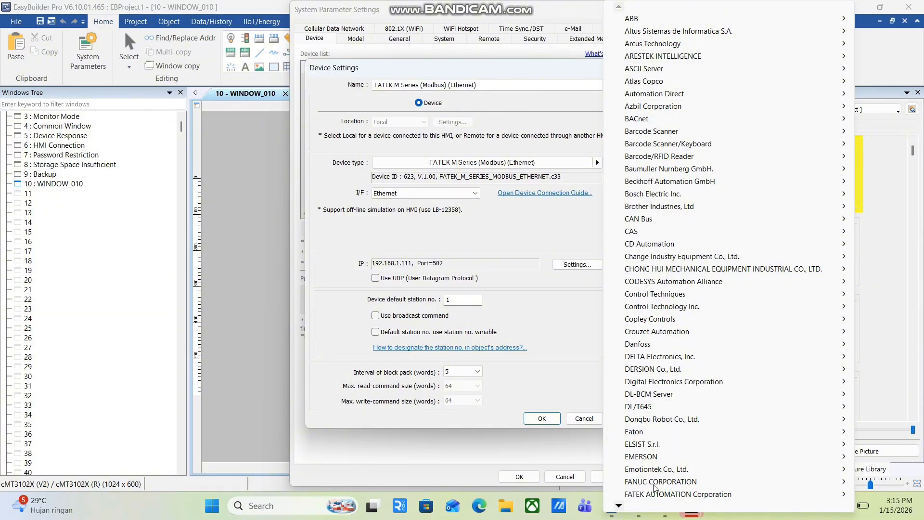
mouse_move(619, 506)
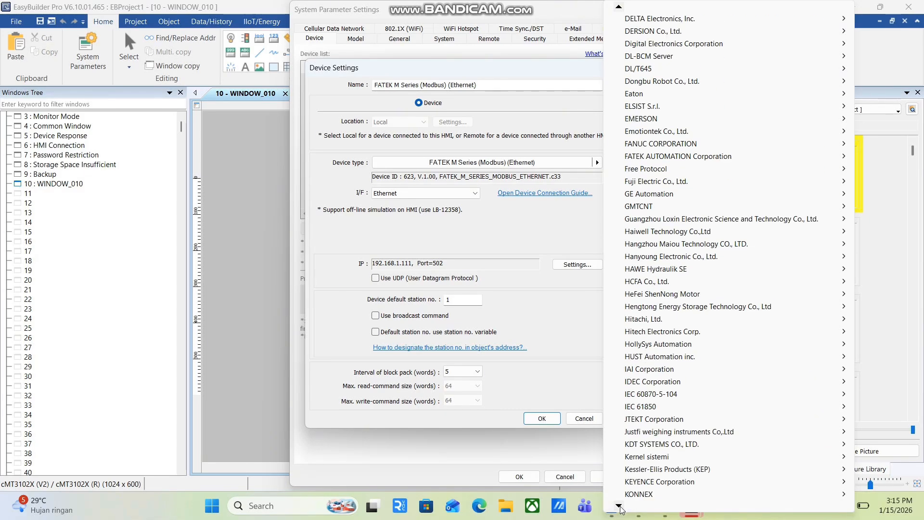
mouse_move(688, 145)
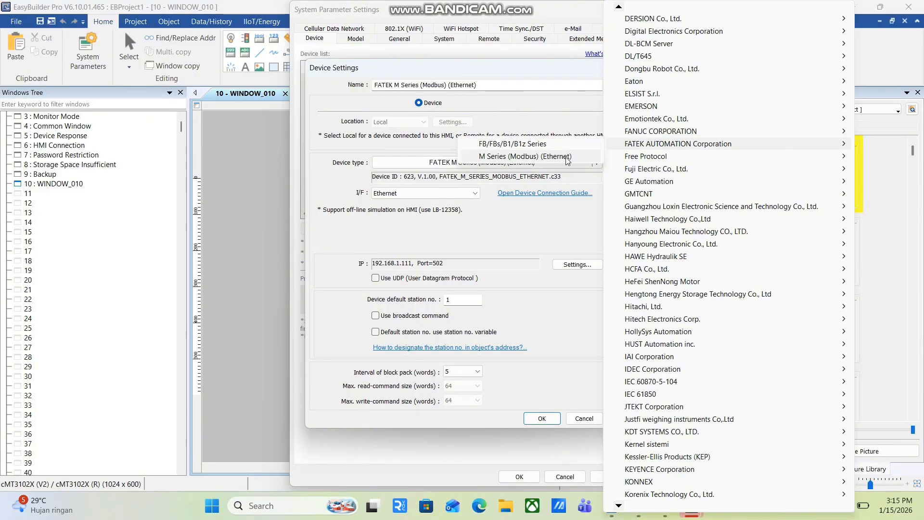
click(567, 157)
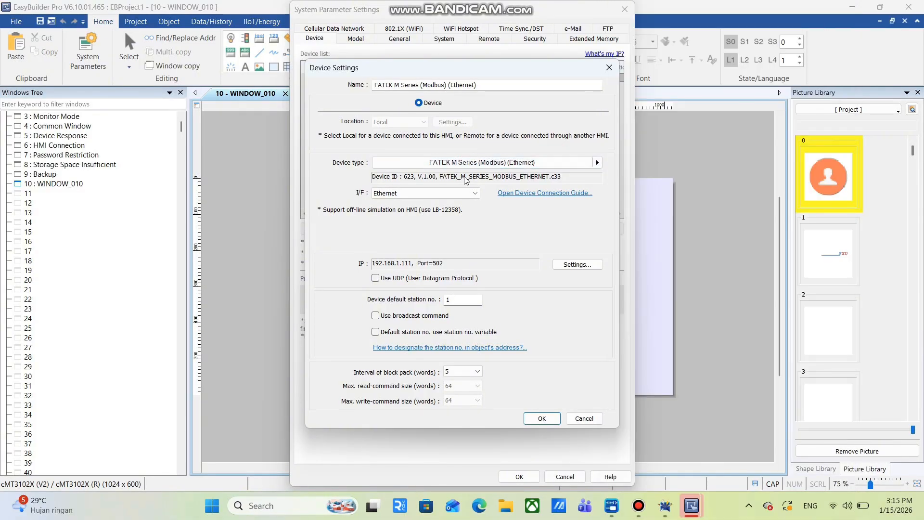
click(469, 194)
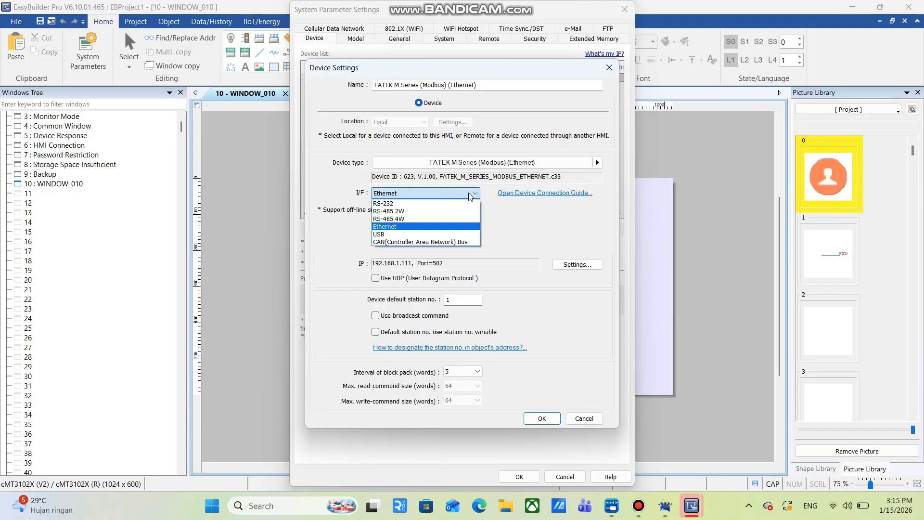
click(469, 229)
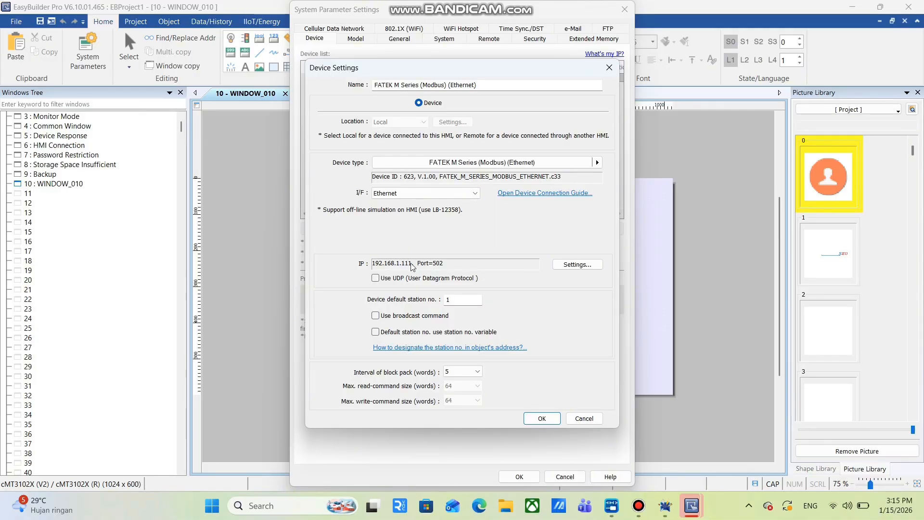
- Set the FATEK device's IP address to 192.168.2.4 and accept the device and system parameter settings
click(577, 265)
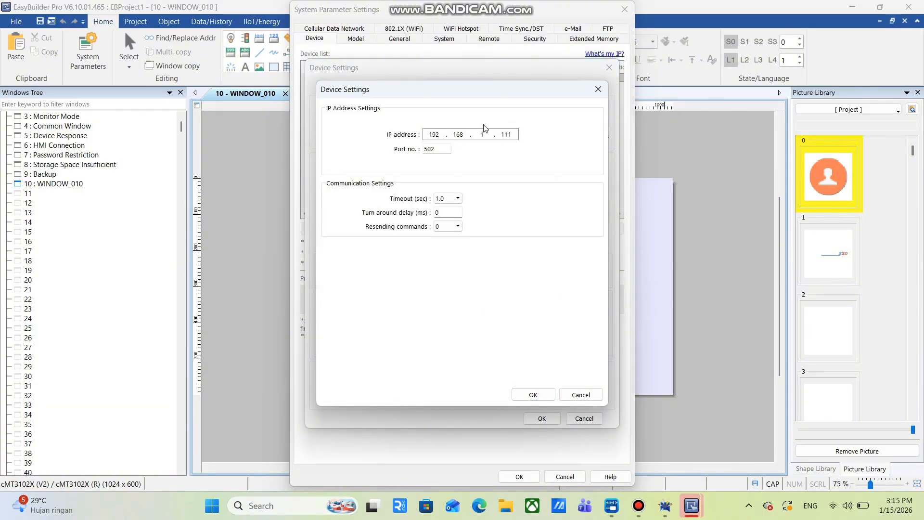
double_click(482, 135)
text(2)
double_click(499, 134)
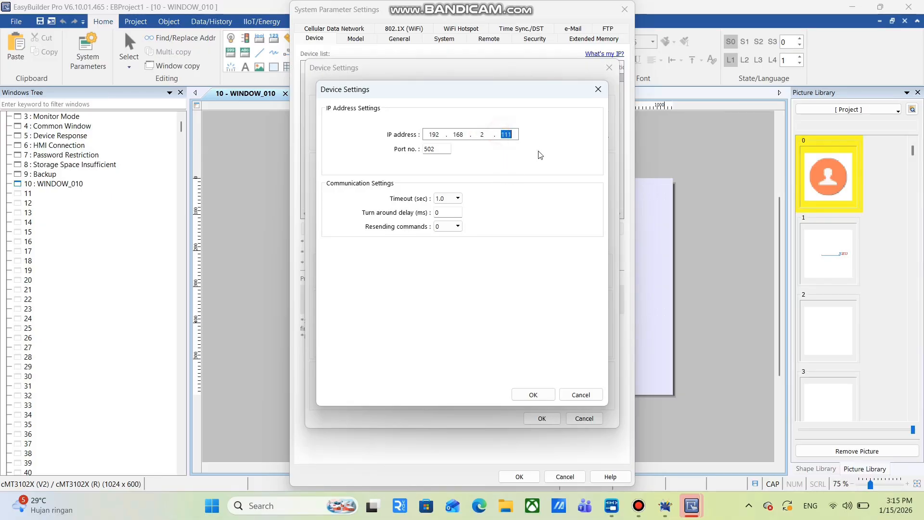
text(4)
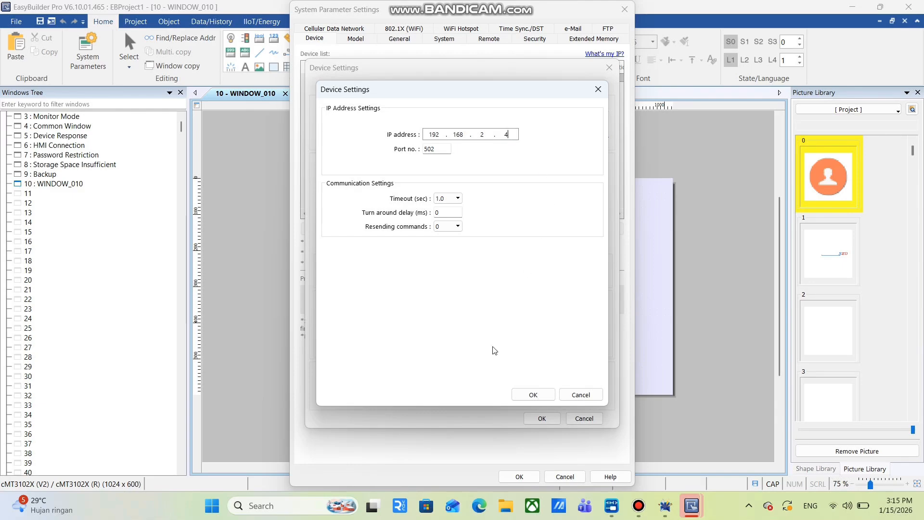
click(516, 397)
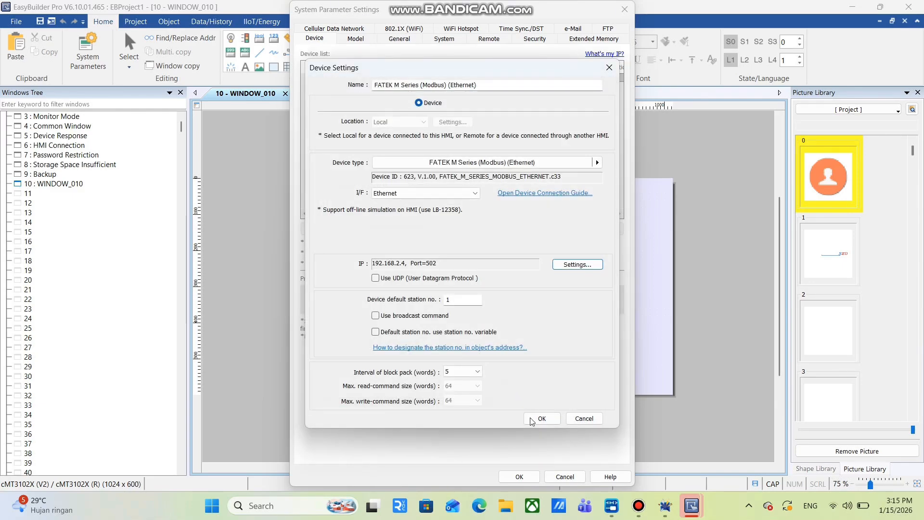
click(542, 418)
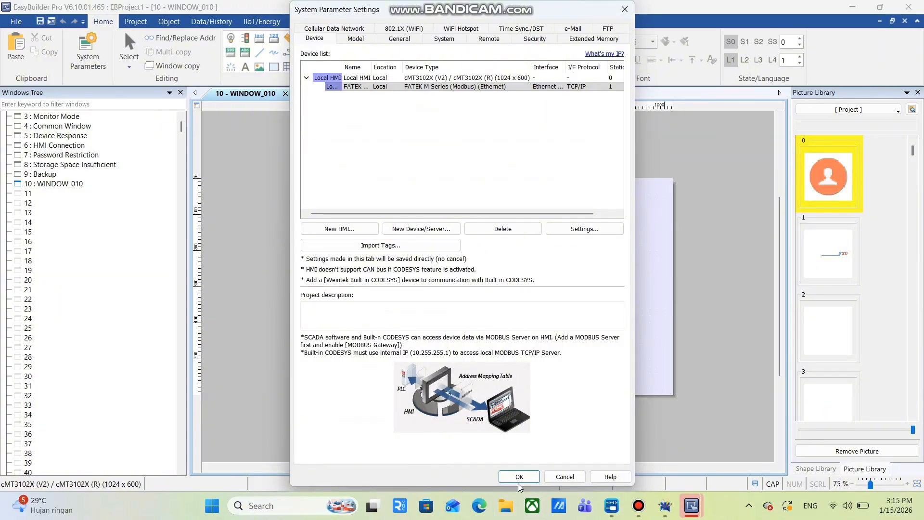
click(519, 477)
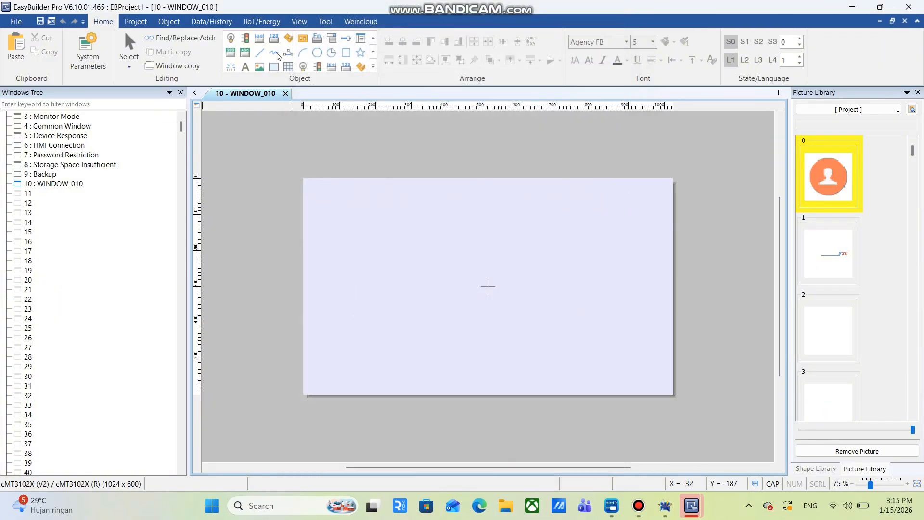
- Start a new Set Bit object on the FATEK device with address M 100 and the Momentary set style
click(257, 42)
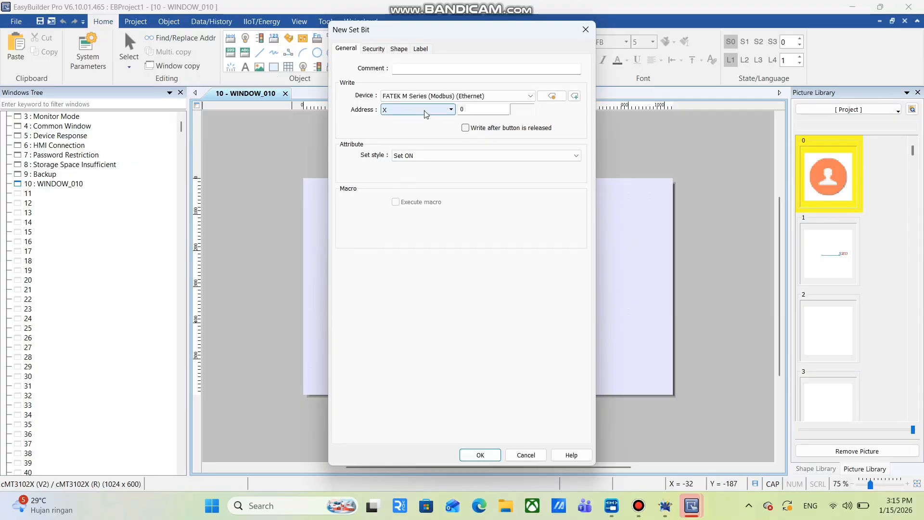
click(426, 113)
click(427, 112)
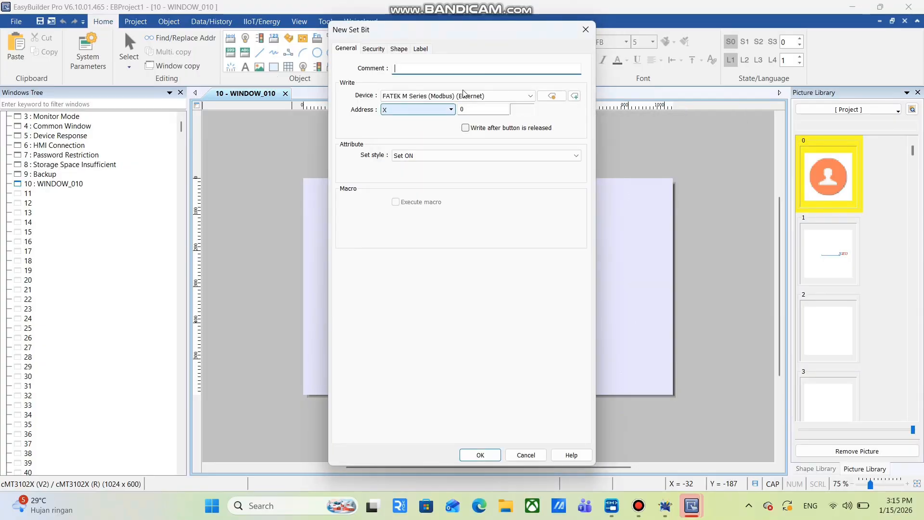
click(423, 109)
click(436, 149)
click(465, 109)
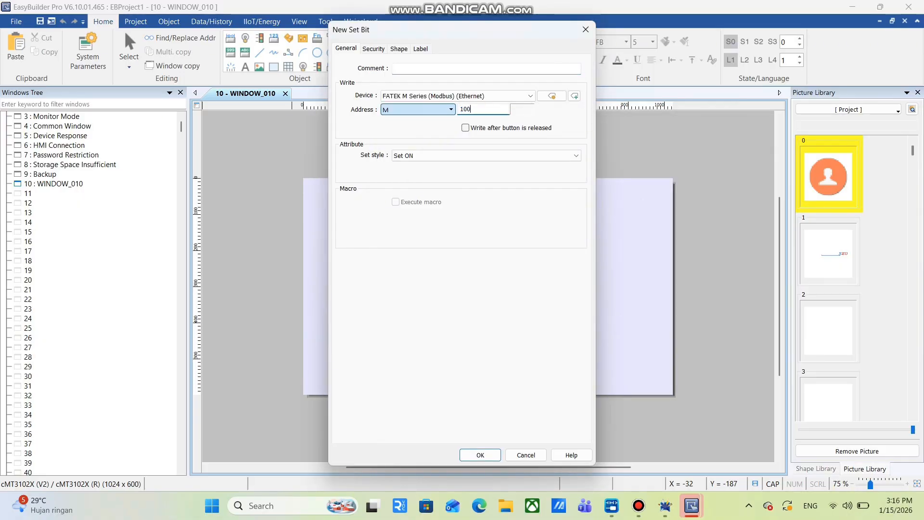
click(428, 152)
click(426, 189)
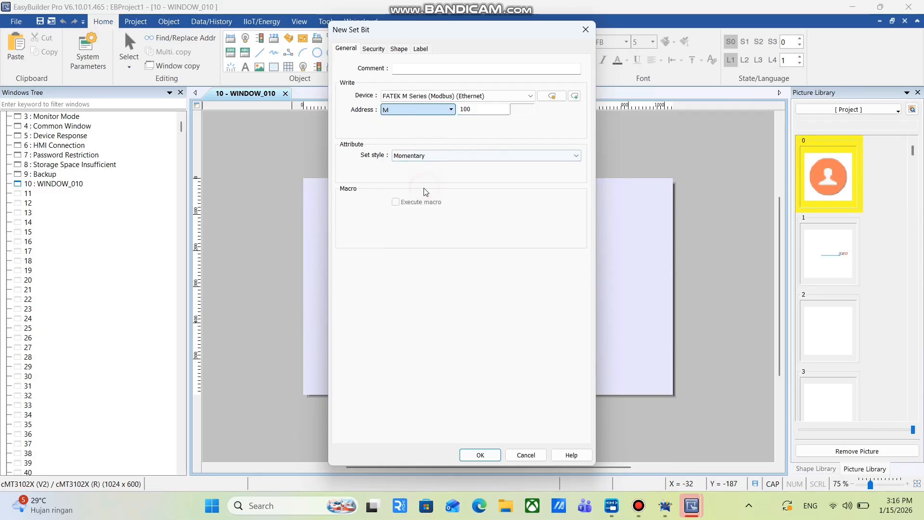
- Accept the default button shape and place the Set Bit object on WINDOW_010 at about X 181, Y 134
click(403, 50)
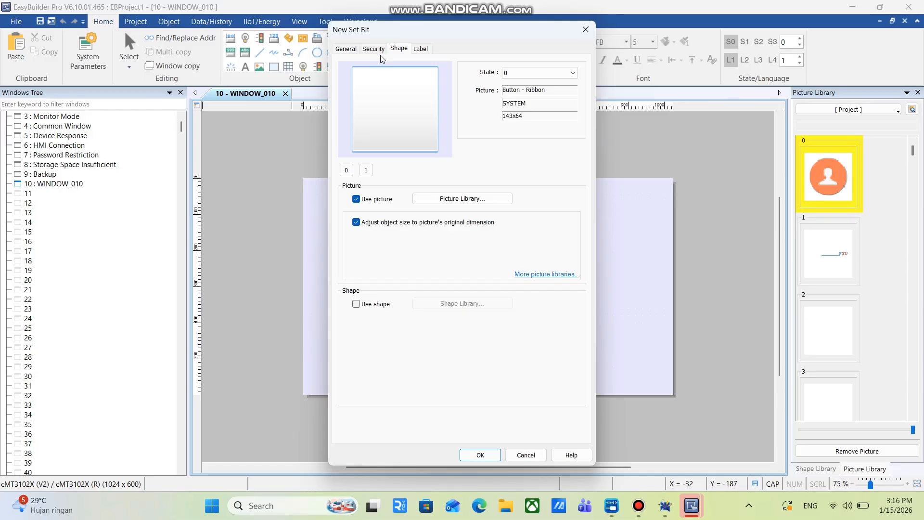
click(480, 454)
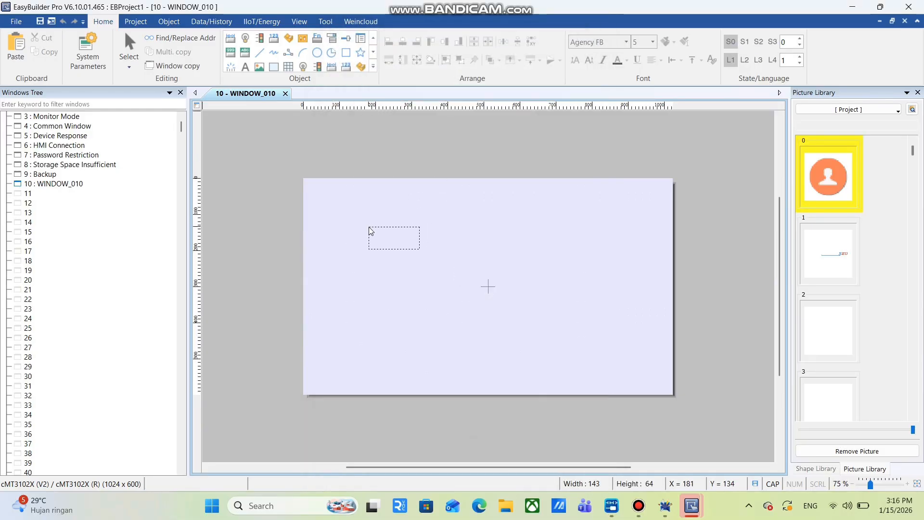
click(368, 226)
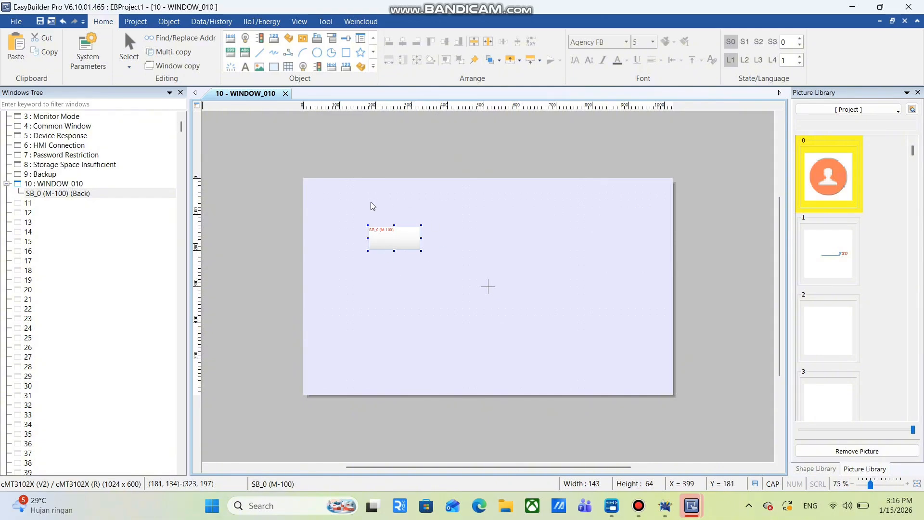
- Open the picture selection for the placed Set Bit button and load the System Control Panel - Button Switch library
double_click(399, 243)
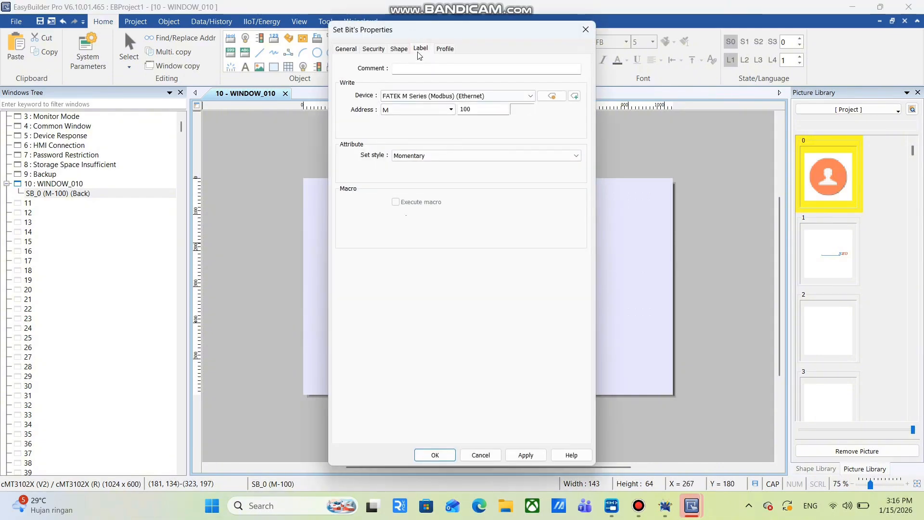
click(420, 49)
click(399, 49)
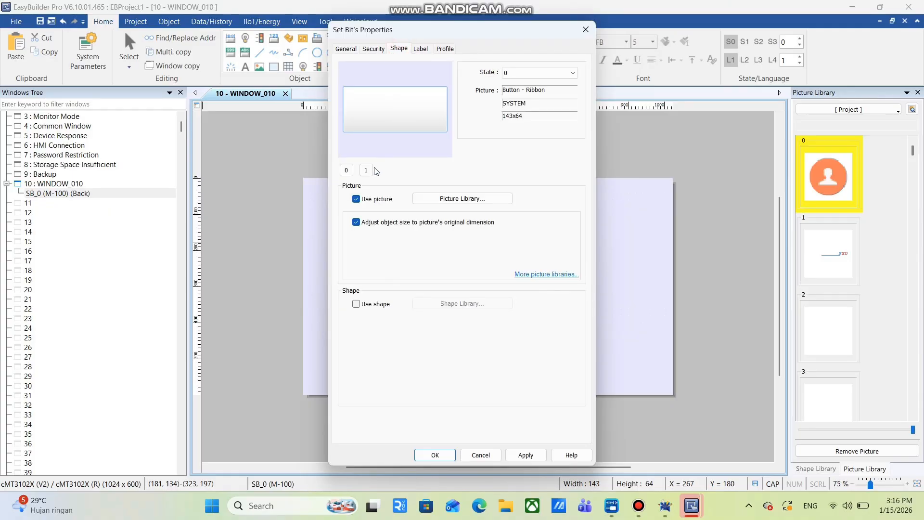
click(436, 199)
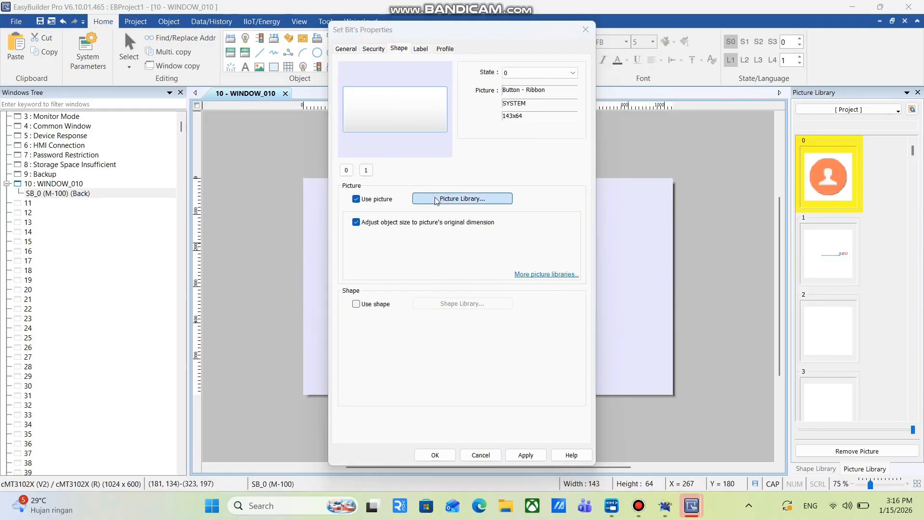
click(312, 116)
mouse_move(313, 139)
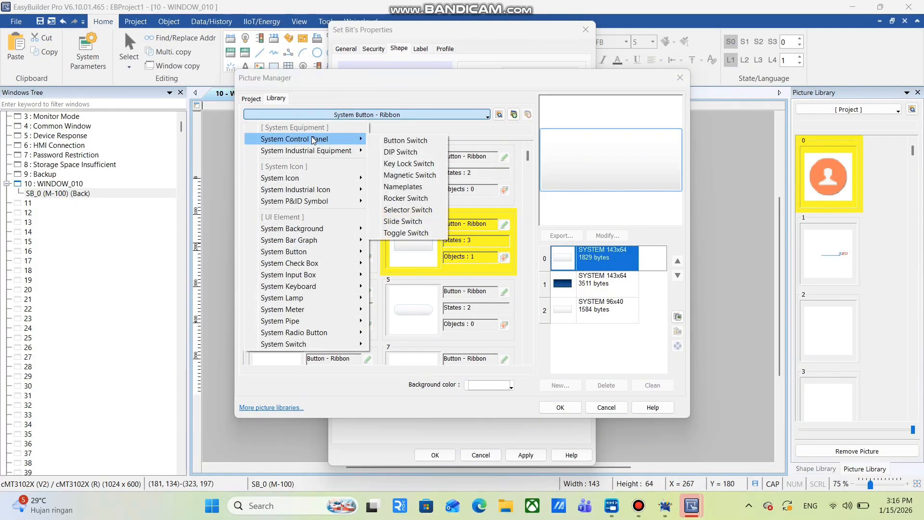
click(417, 143)
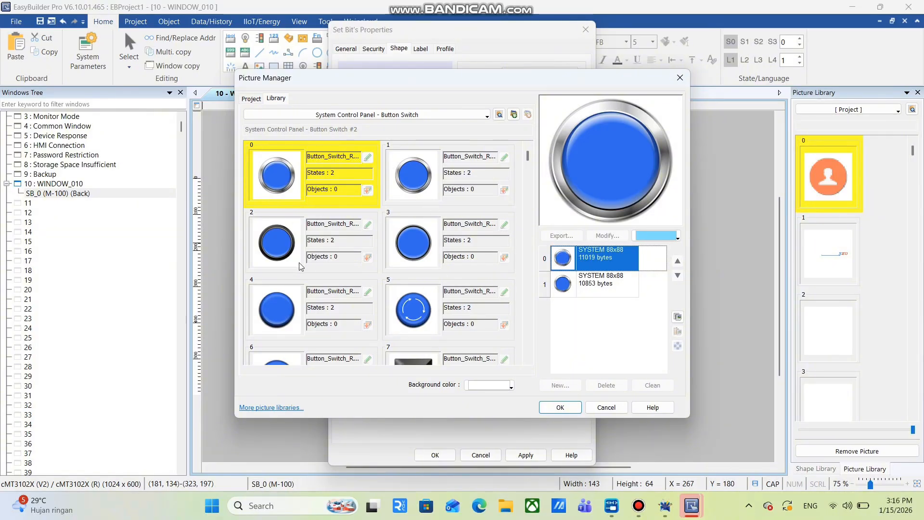
- Browse the other available picture libraries, and assign round button picture 3 from the Button Switch library to the Set Bit object
click(501, 113)
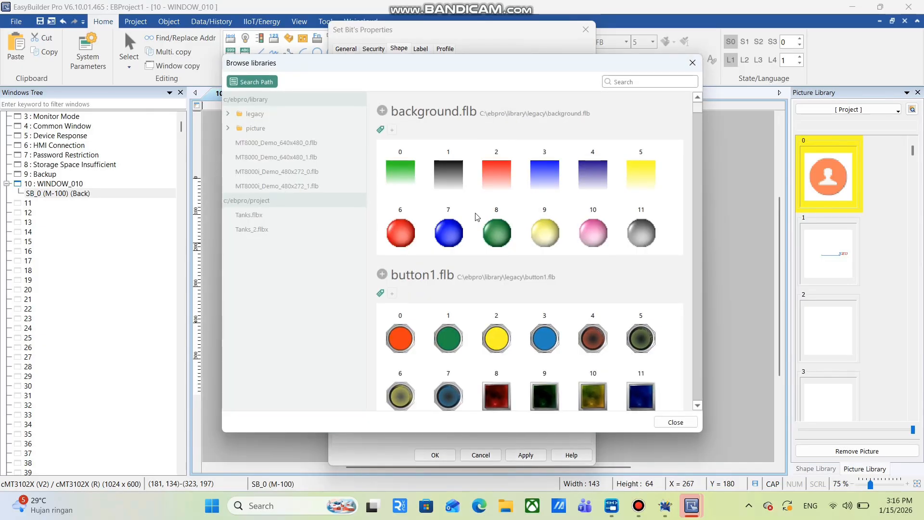
scroll(479, 211, down, 10)
scroll(476, 221, down, 15)
scroll(475, 221, down, 5)
drag(699, 115, 702, 302)
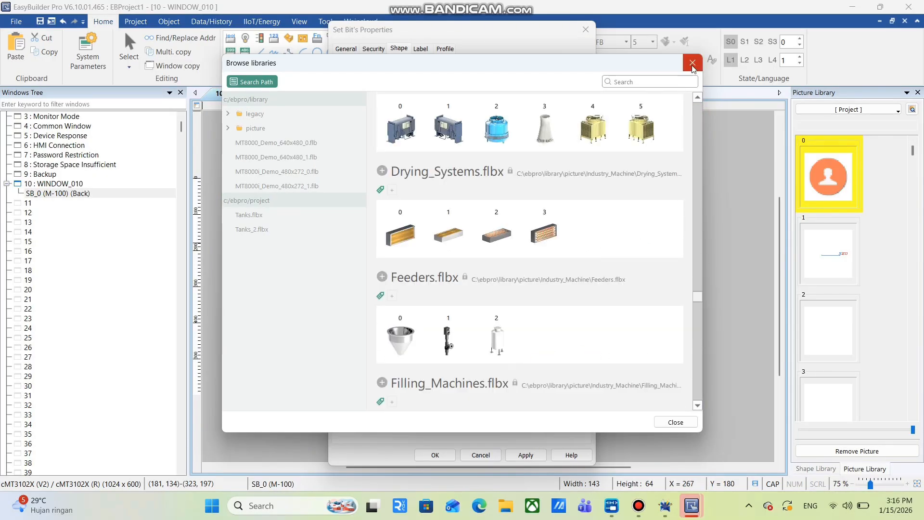
click(693, 65)
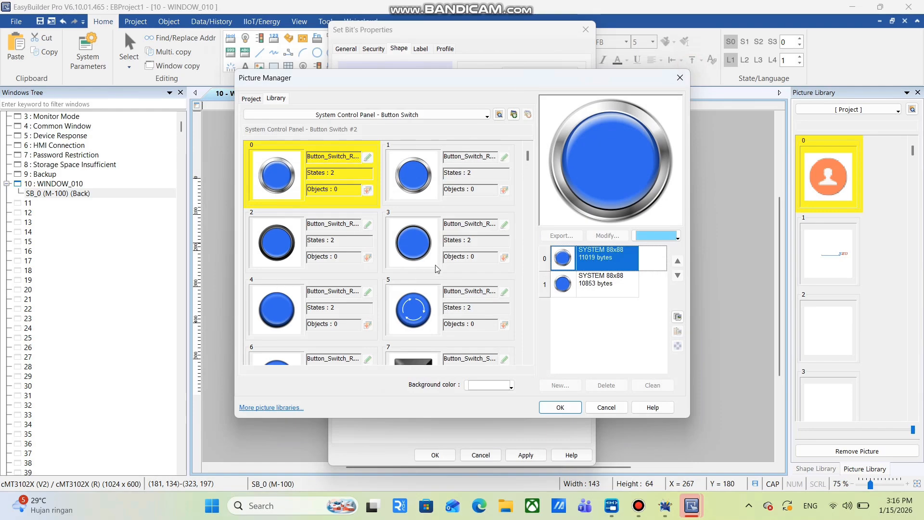
click(424, 248)
click(547, 410)
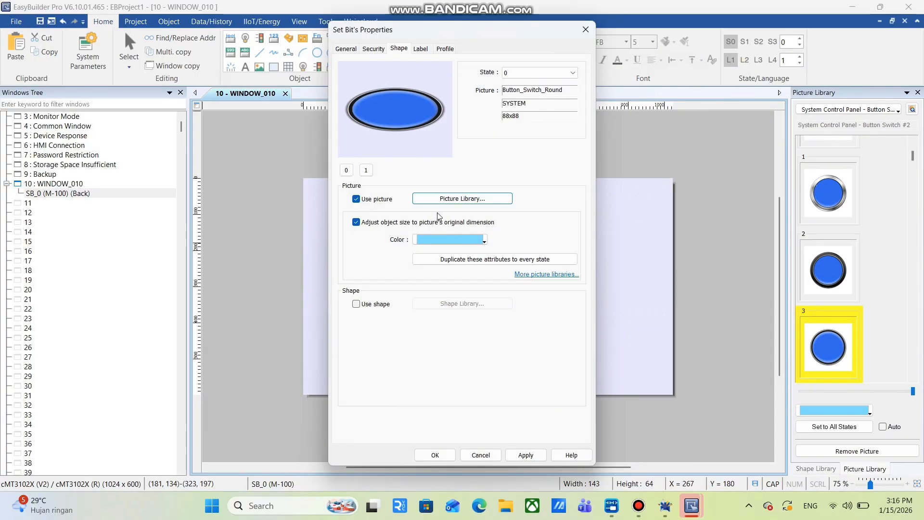
- Preview states 0 and 1 of the assigned round button picture and accept the Set Bit properties
click(366, 170)
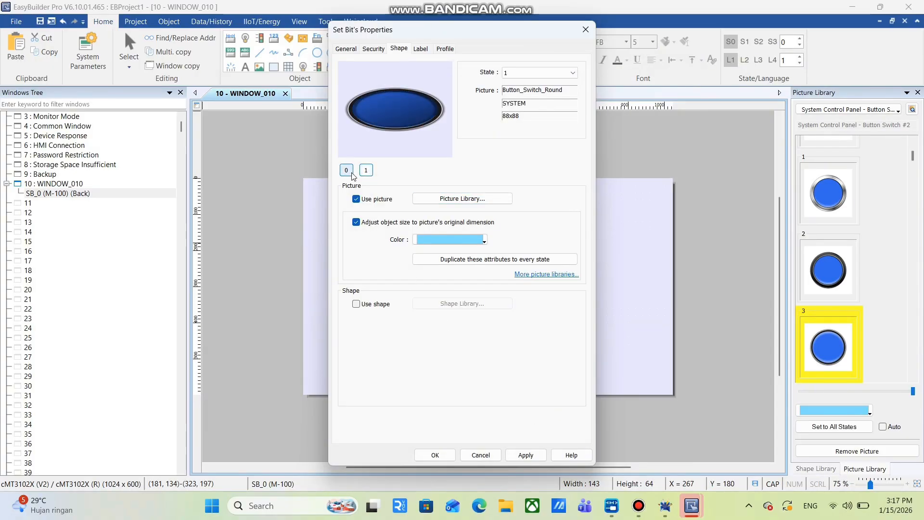
click(347, 171)
click(366, 171)
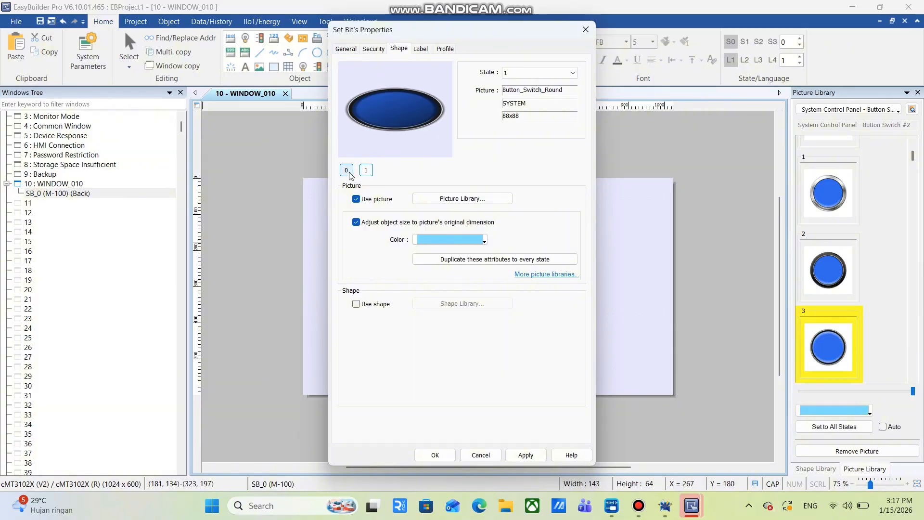
click(347, 171)
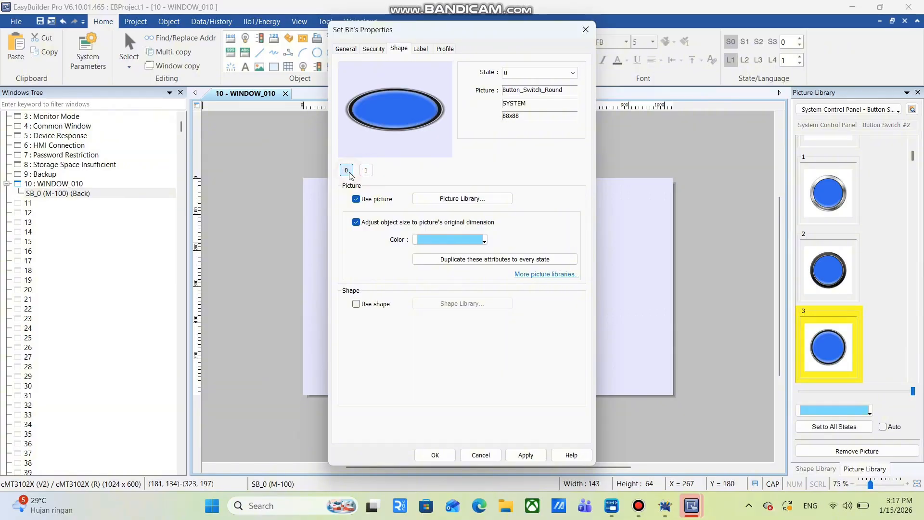
click(434, 454)
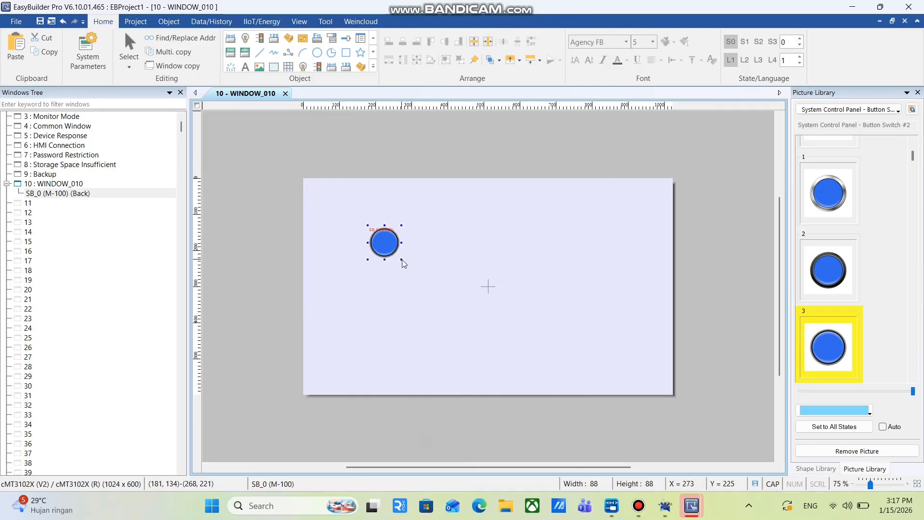
- Enlarge the round blue button on WINDOW_010 to about 120 wide and 121 high
drag(402, 259, 413, 272)
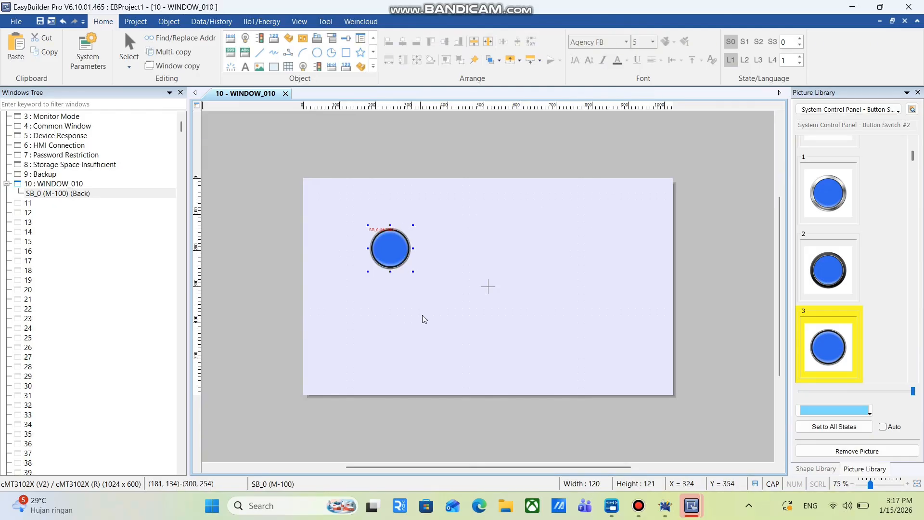
click(420, 317)
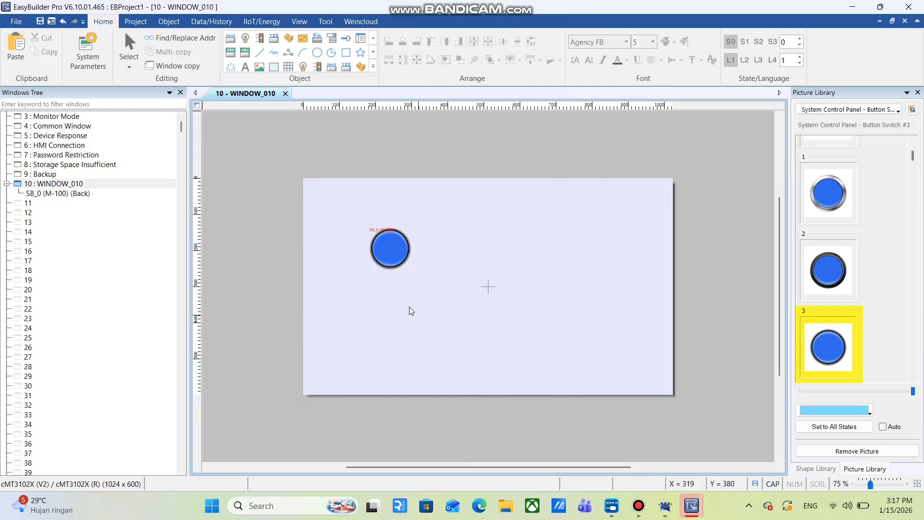
- Copy the blue button and place the duplicate directly below the original at about X 184, Y 279
click(395, 258)
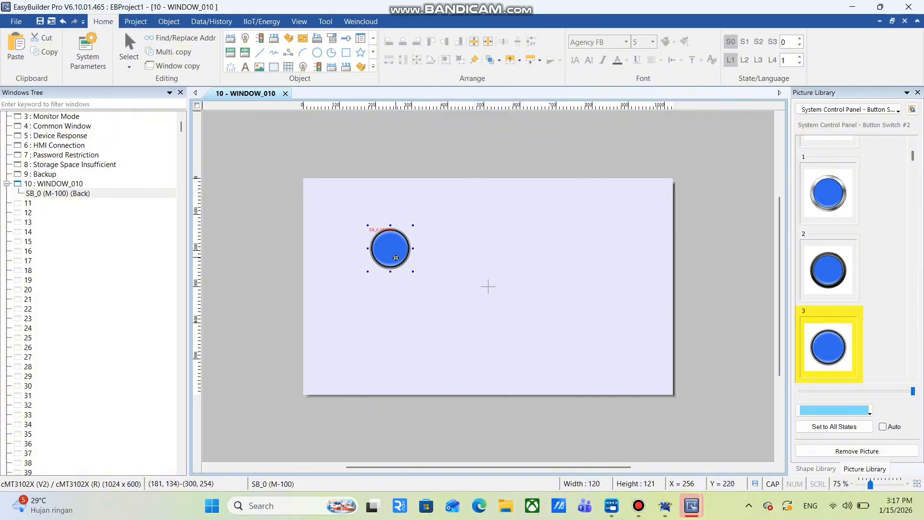
right_click(396, 258)
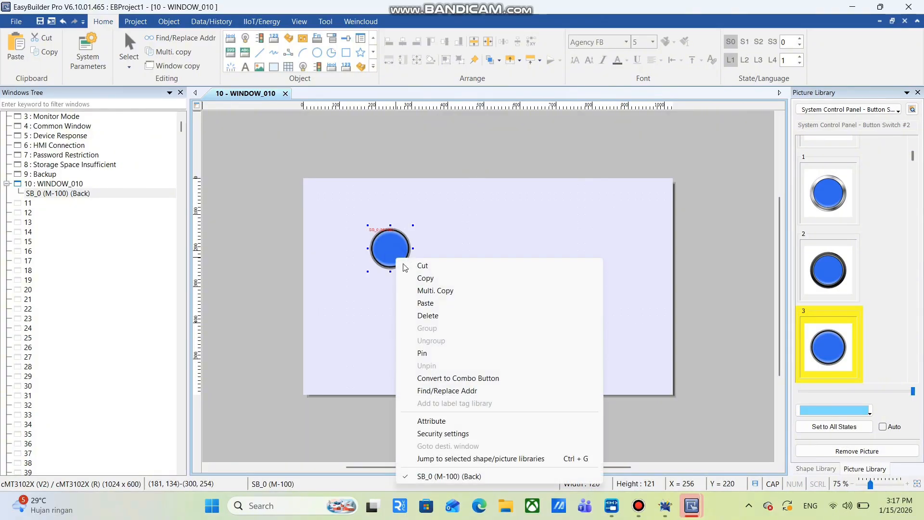
click(403, 276)
click(391, 296)
right_click(392, 299)
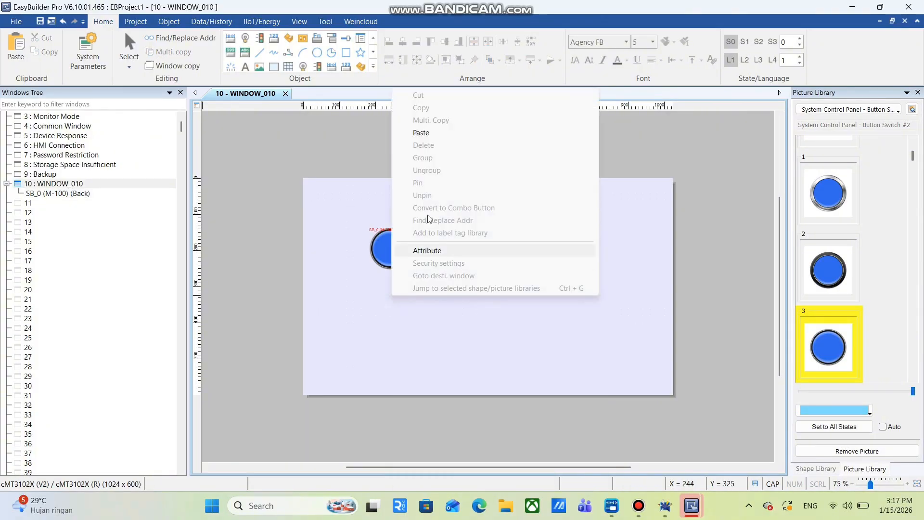
click(420, 132)
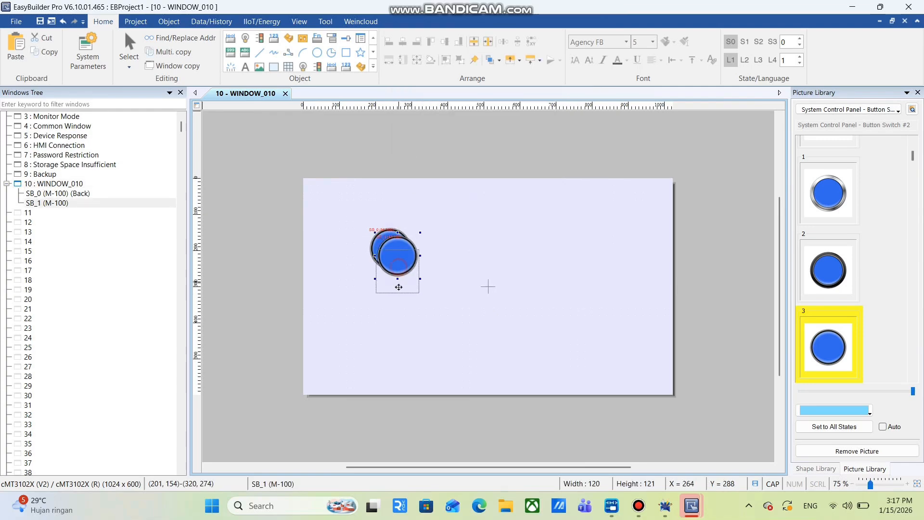
click(392, 312)
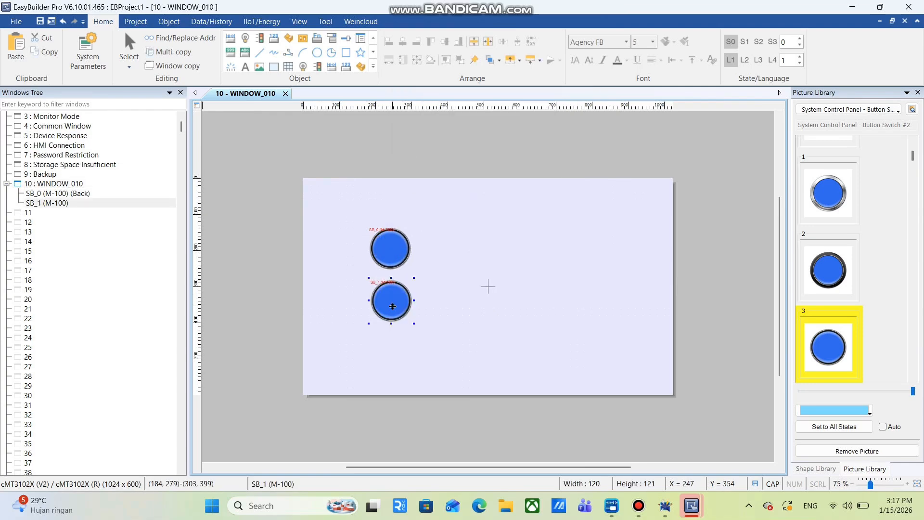
click(452, 265)
- Set the duplicated lower button's write address to M 101
double_click(391, 318)
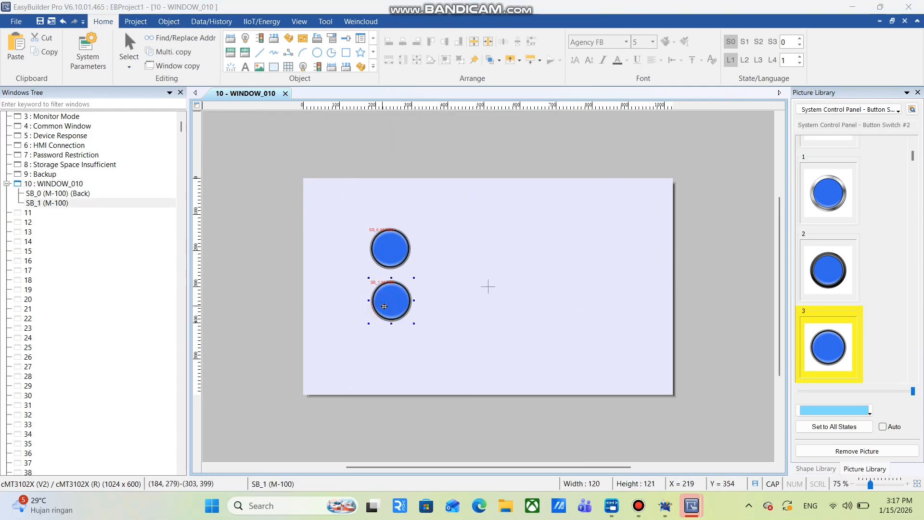
click(476, 109)
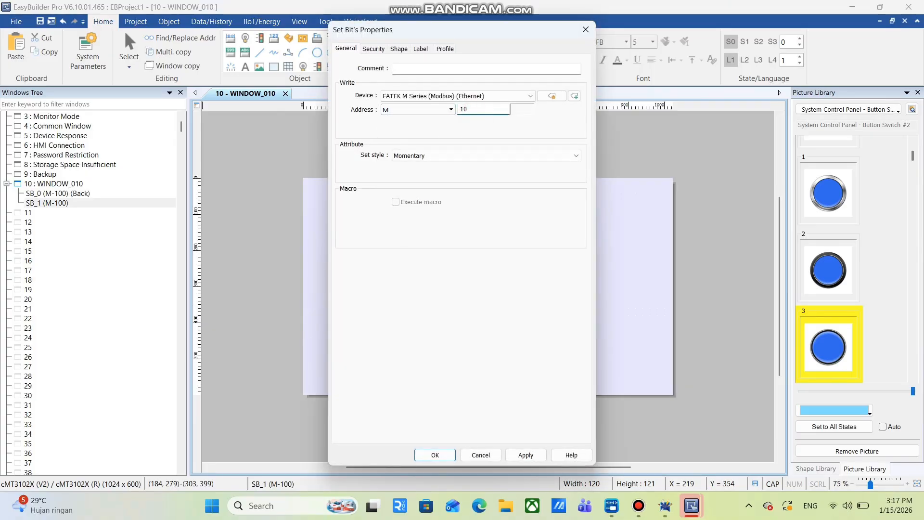
click(374, 49)
- Recolor the lower button's picture light red for state 0 and solid red for state 1, and accept the properties
click(399, 48)
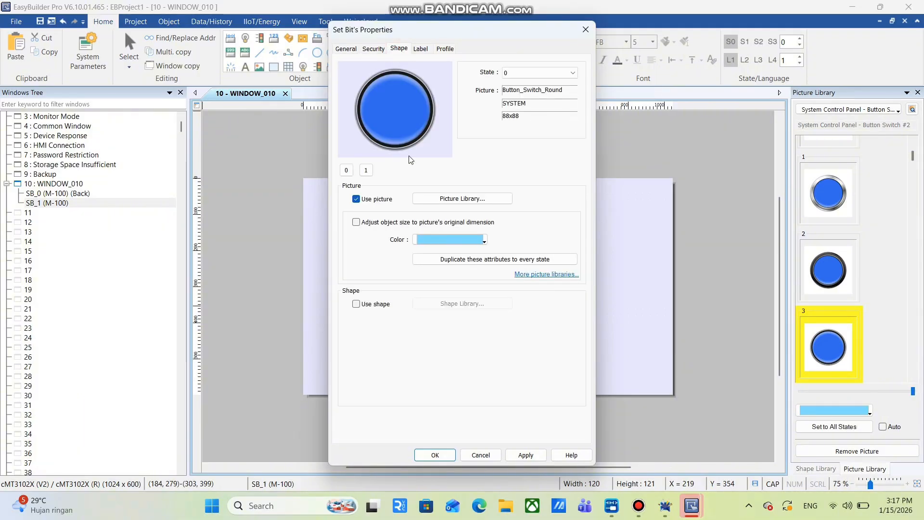
click(431, 240)
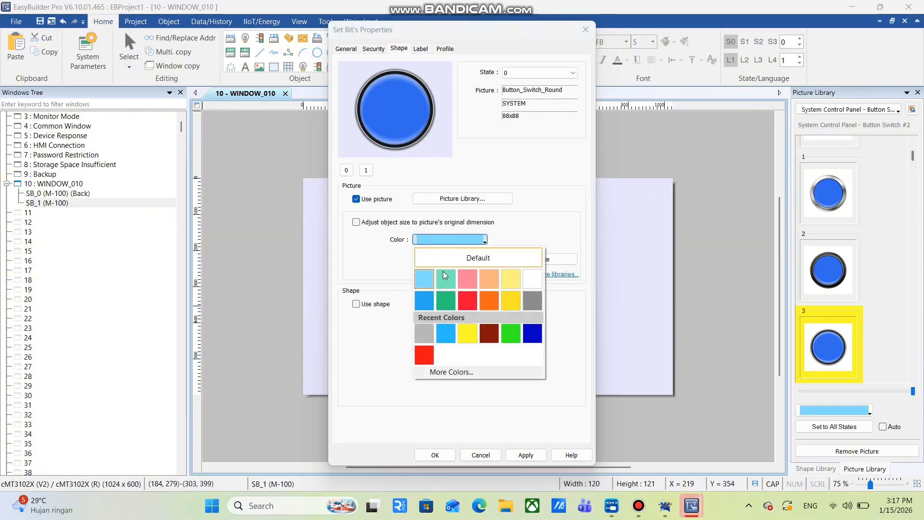
click(346, 170)
click(450, 240)
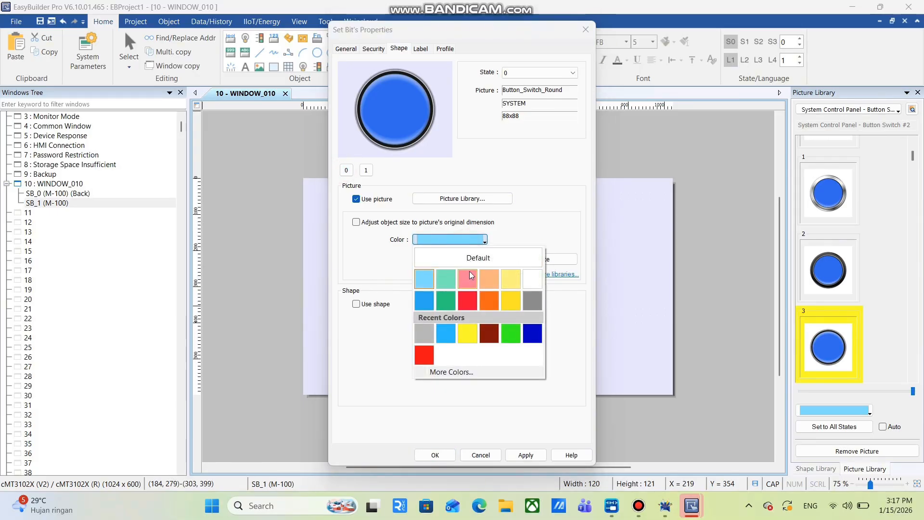
click(472, 277)
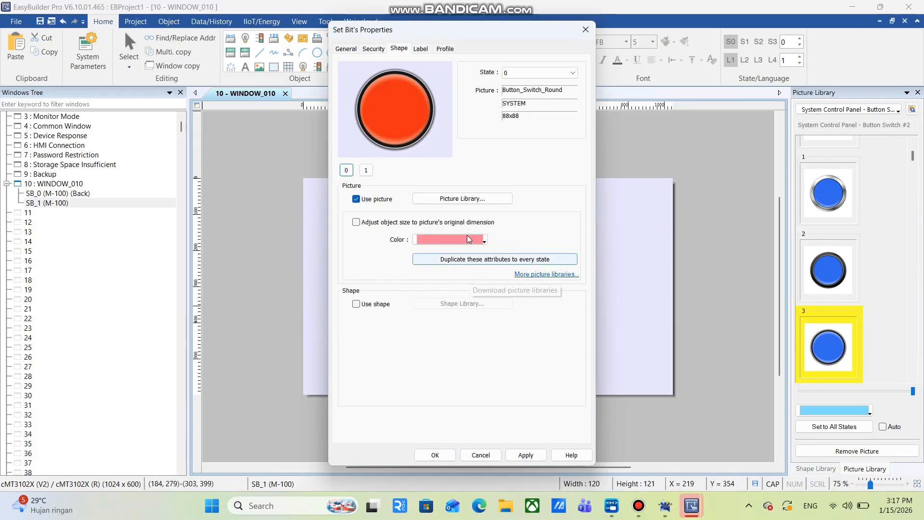
click(365, 170)
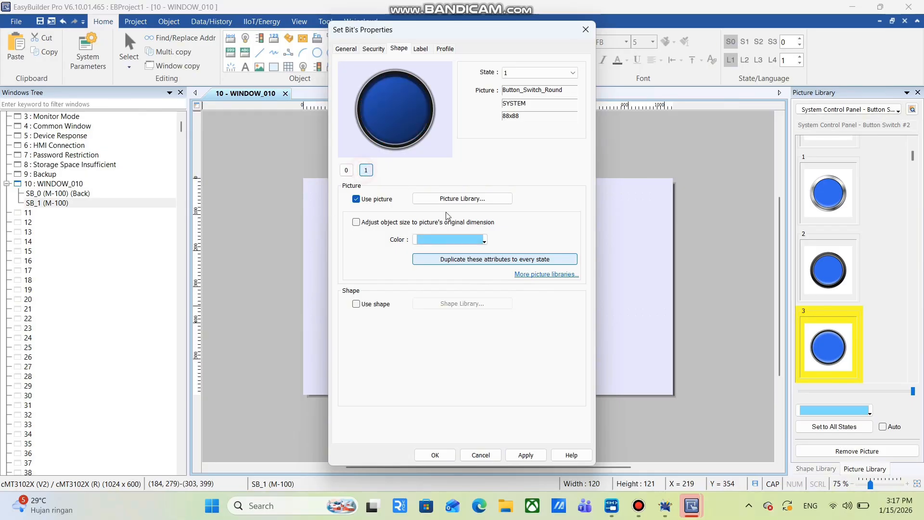
click(460, 239)
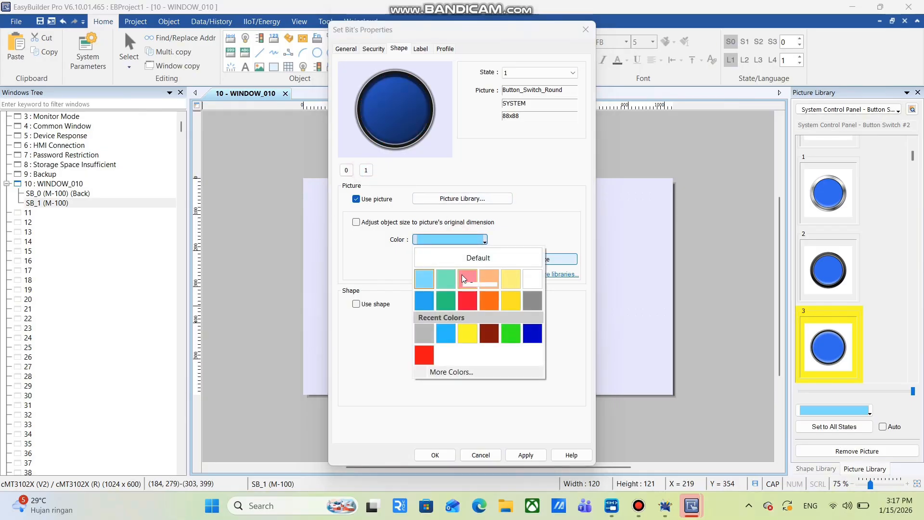
click(468, 299)
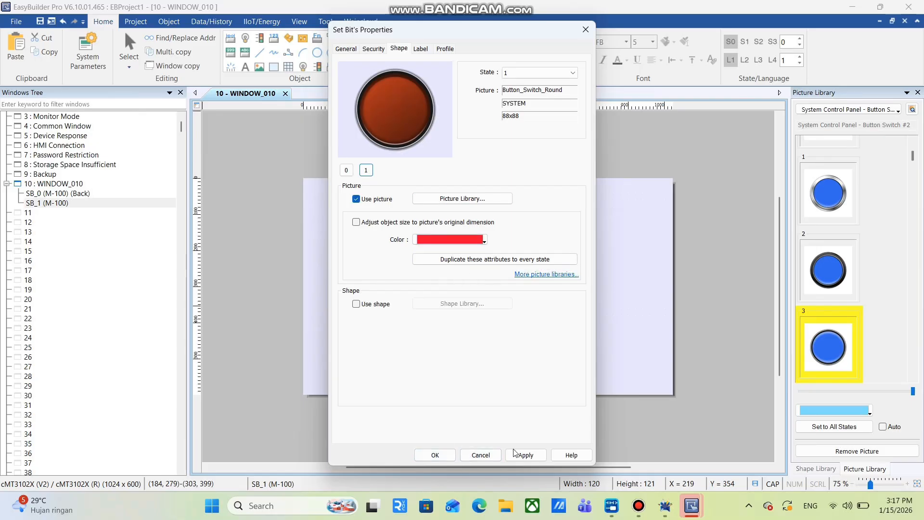
click(442, 456)
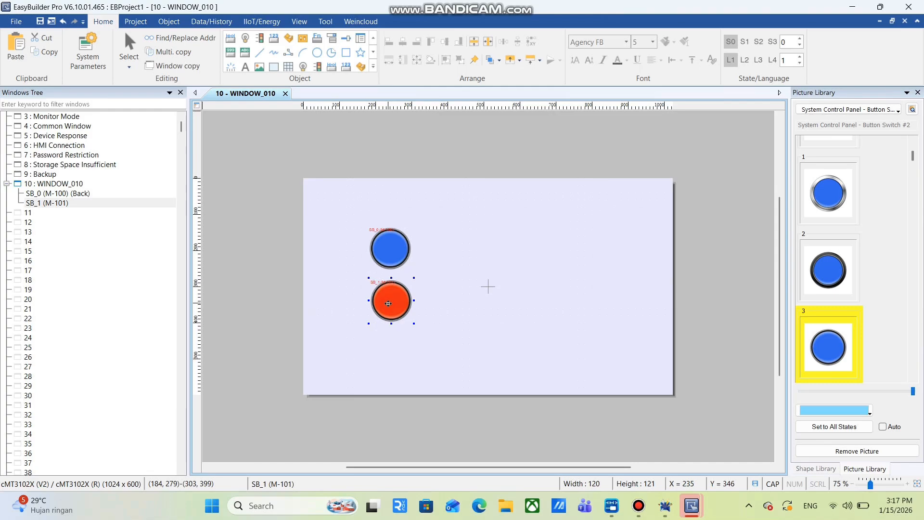
- Move the red button down to about X 182, Y 310 and align it with the blue button in one column
drag(388, 304, 388, 315)
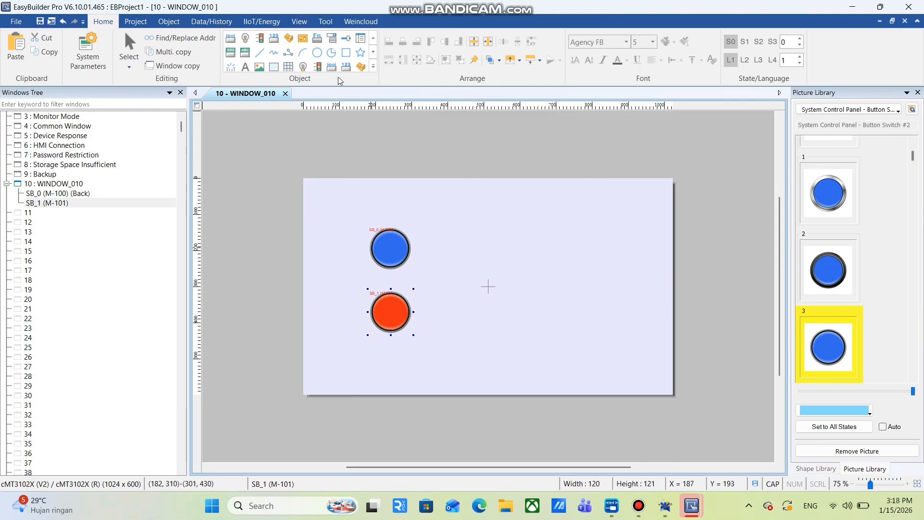
click(391, 255)
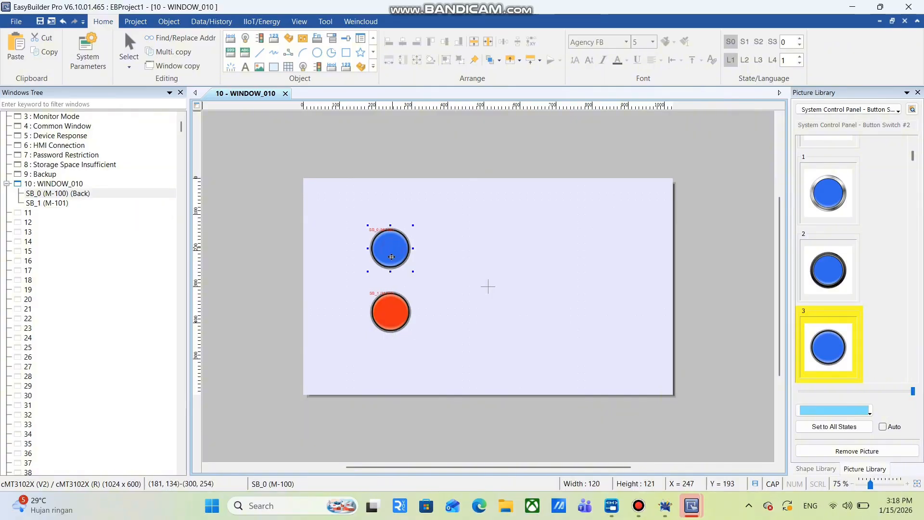
ctrl+click(395, 299)
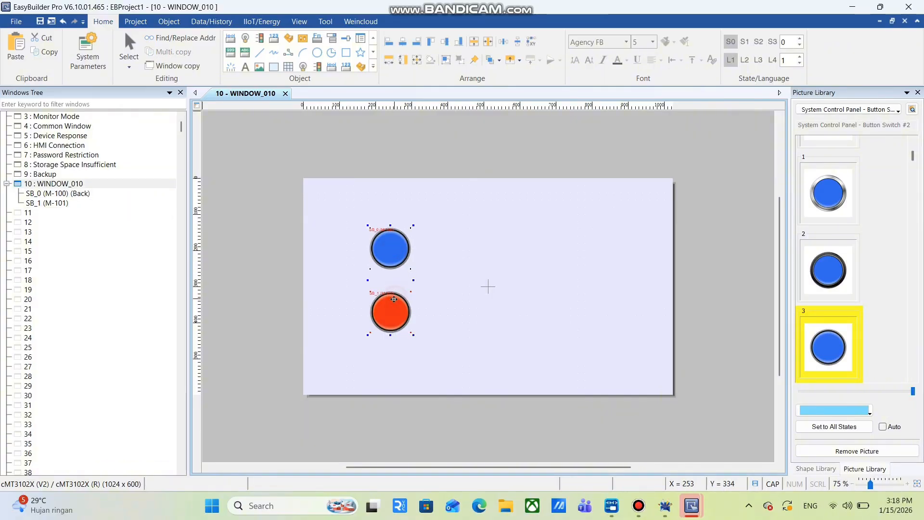
click(403, 43)
click(437, 221)
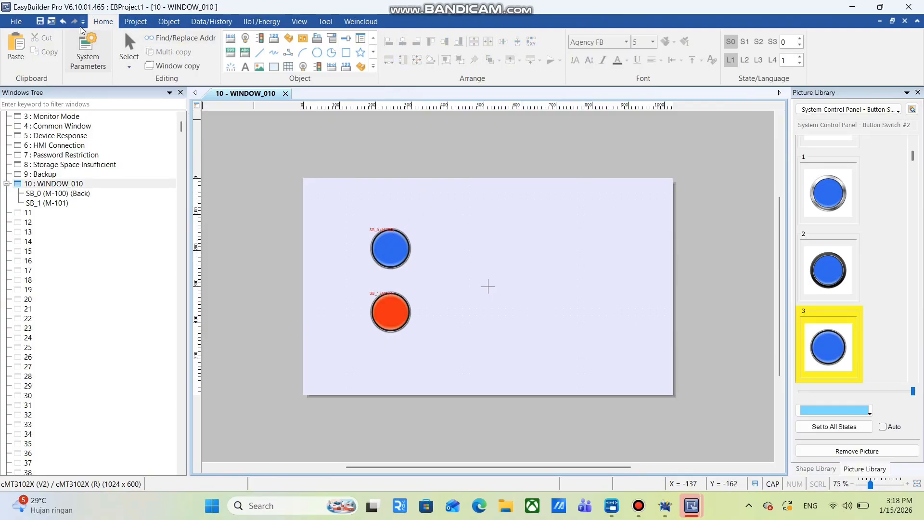
click(135, 21)
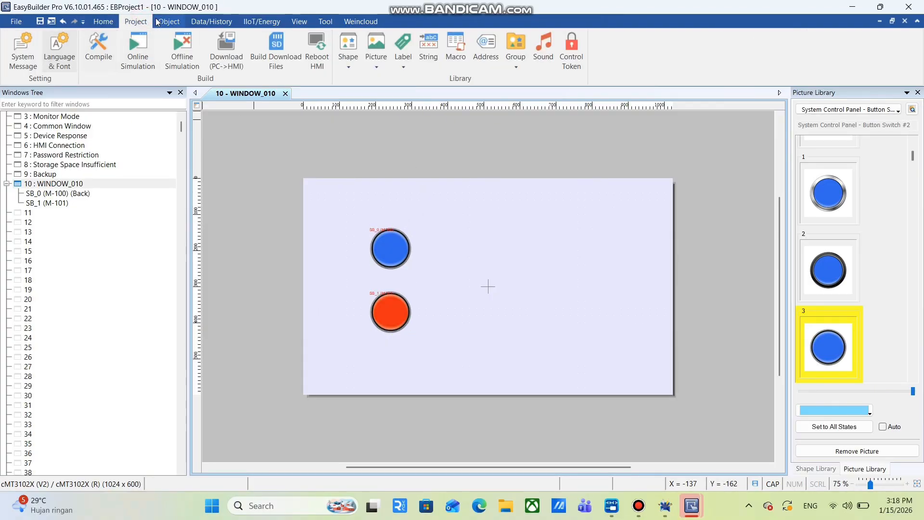
click(114, 24)
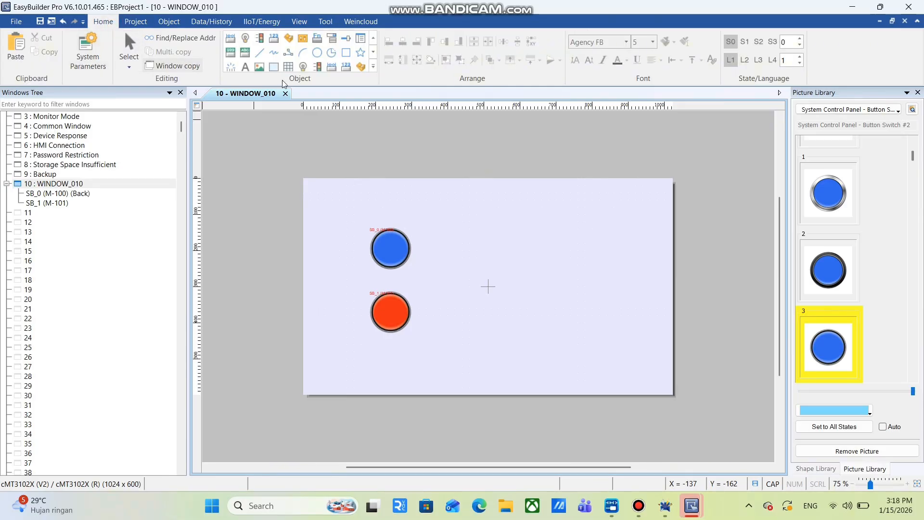
- Start a new text object with the content START
click(246, 68)
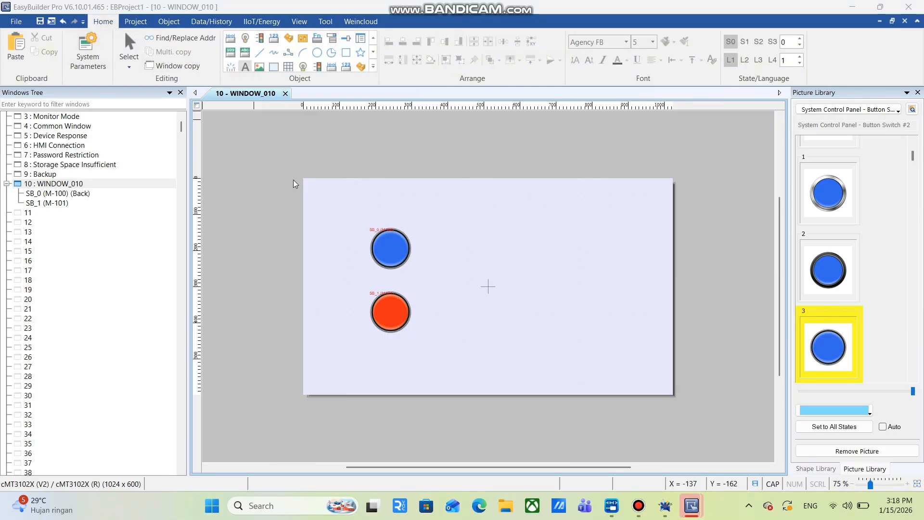
click(387, 231)
double_click(379, 207)
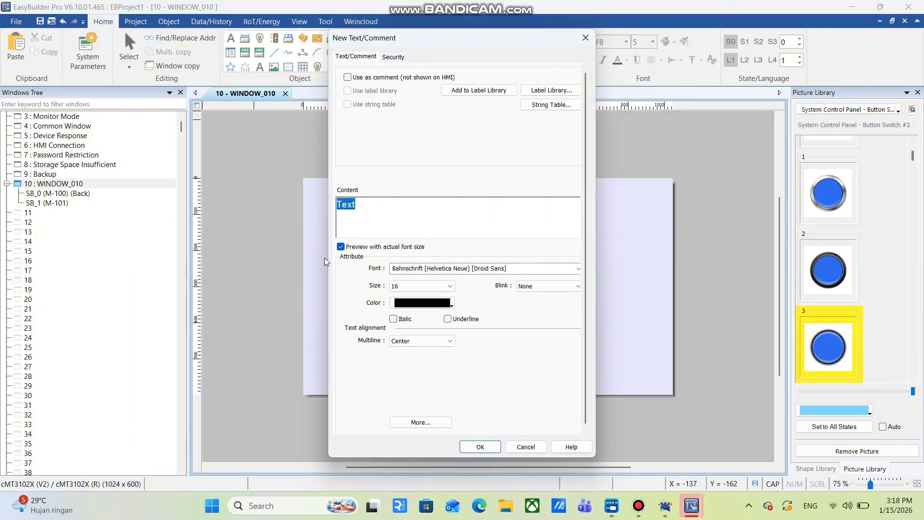
text(START)
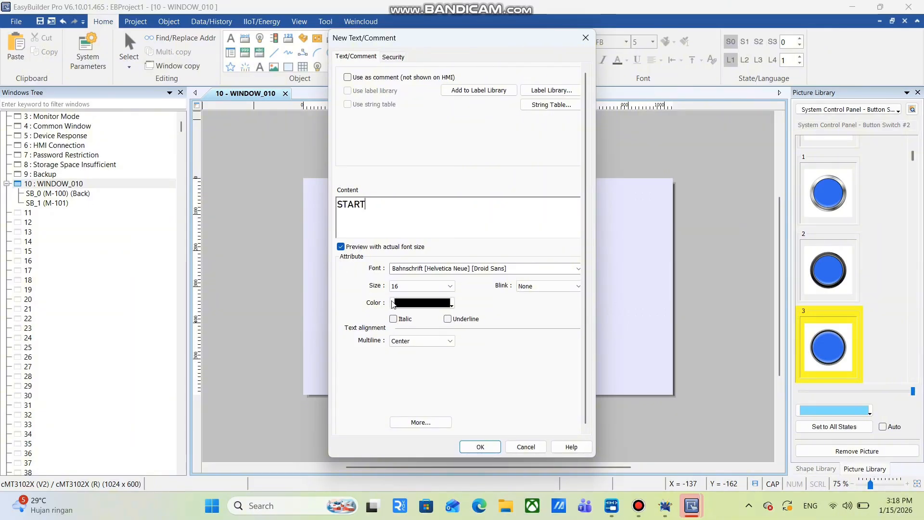
- Set the START text's font to Arial and its size to 19, and accept the text settings
click(457, 269)
click(577, 269)
scroll(510, 312, up, 3)
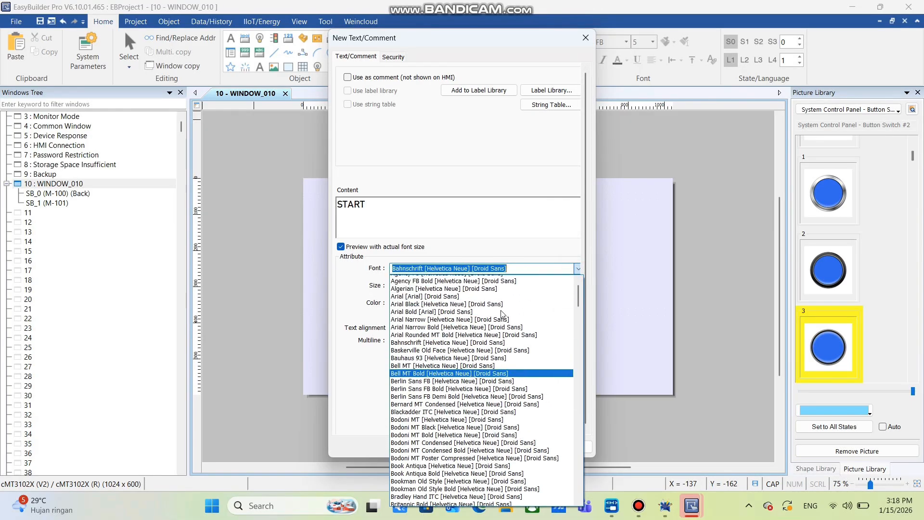
click(458, 302)
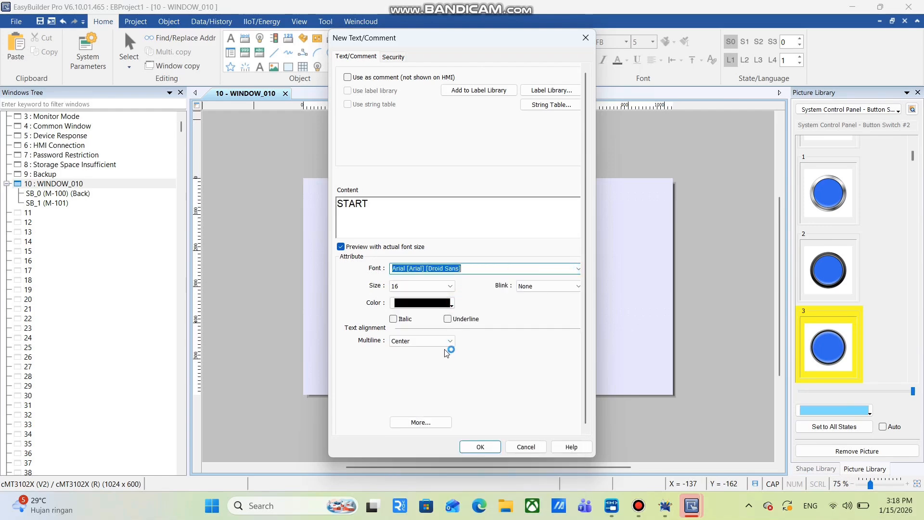
click(441, 286)
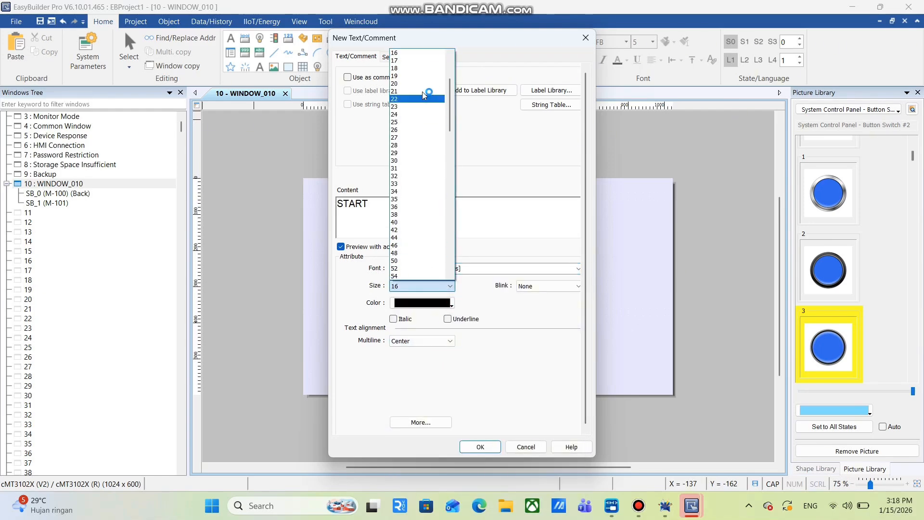
click(417, 76)
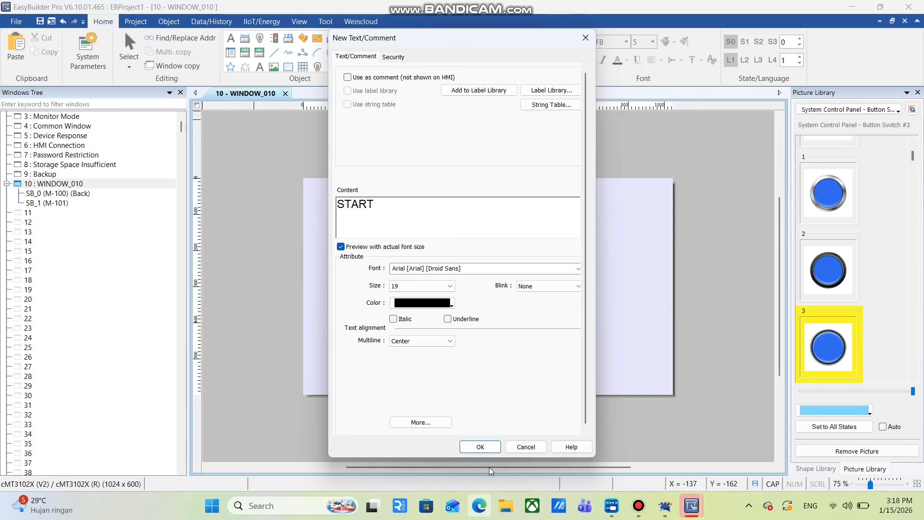
click(479, 447)
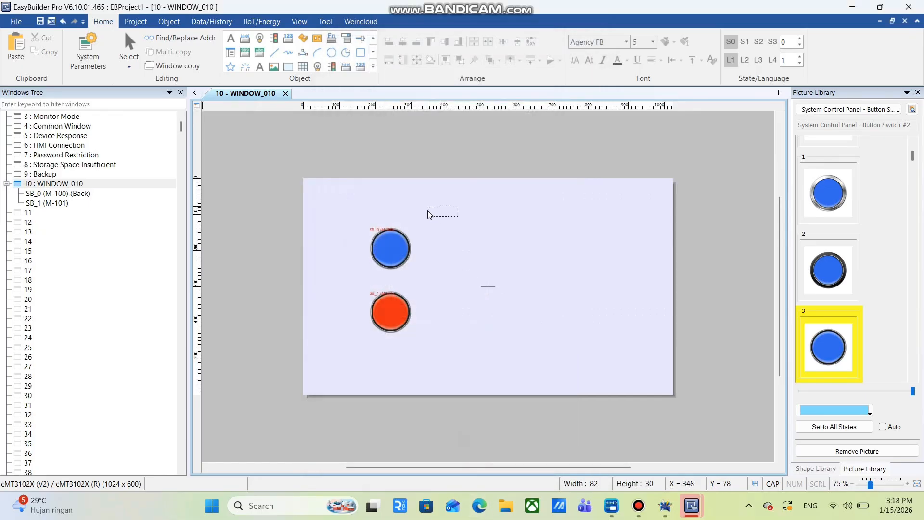
- Place the START text above the blue button and paste a copy of it directly above the red button
click(380, 219)
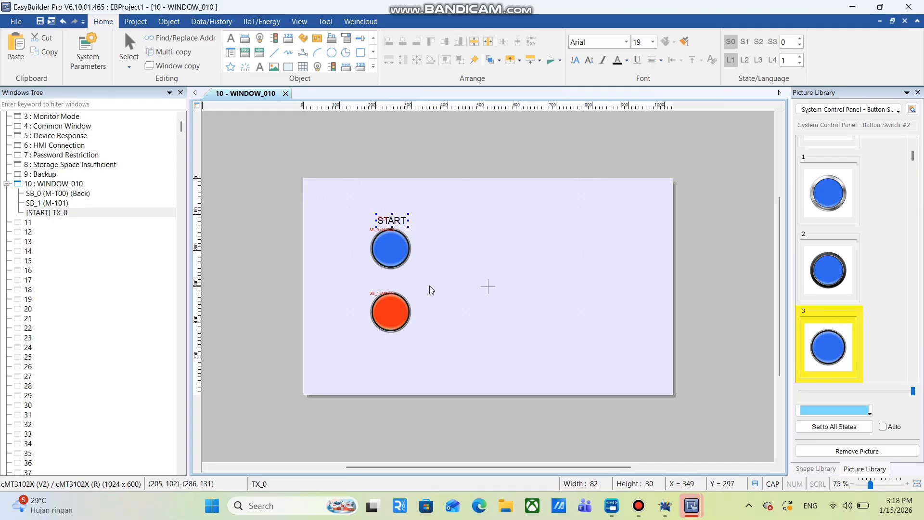
key(ctrl+c)
key(ctrl+v)
drag(405, 228, 399, 278)
click(398, 284)
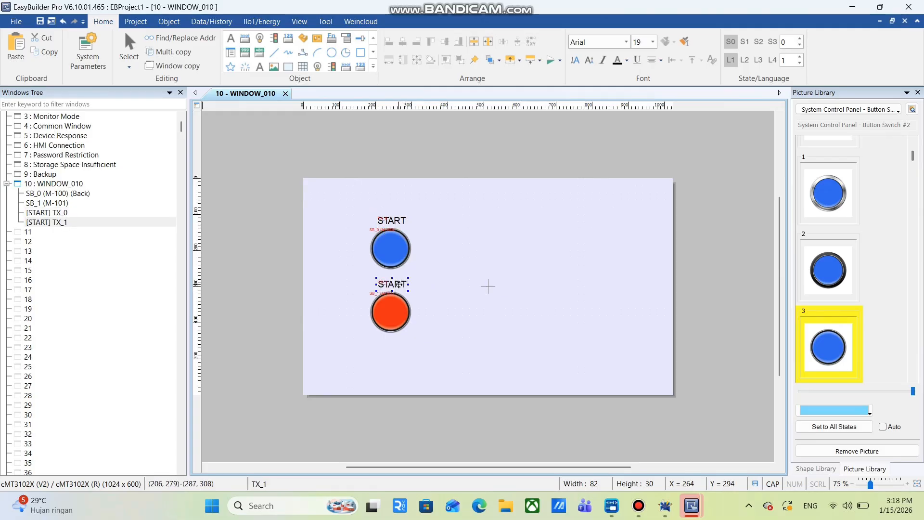
- Change the content of the text above the red button to STOP and accept the properties
double_click(399, 285)
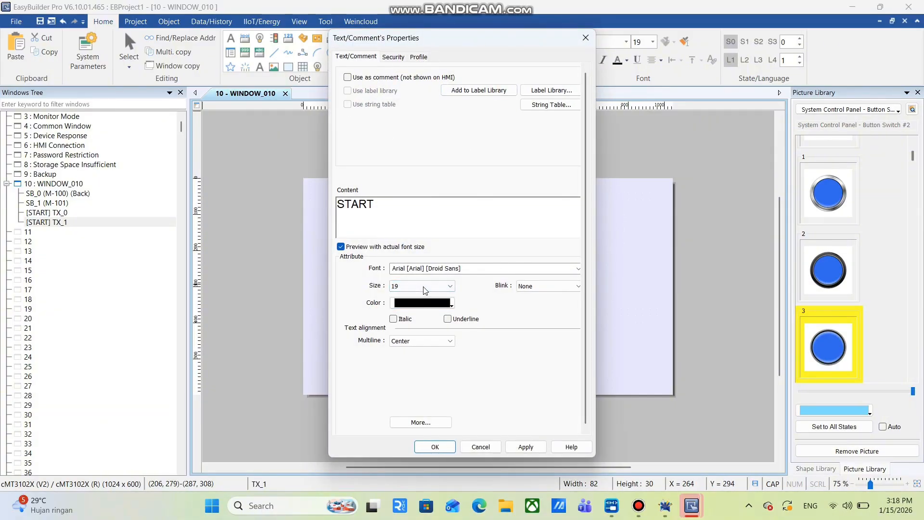
click(385, 212)
key(BackSpace)
key(BackSpace)
key(BackSpace)
text(OP)
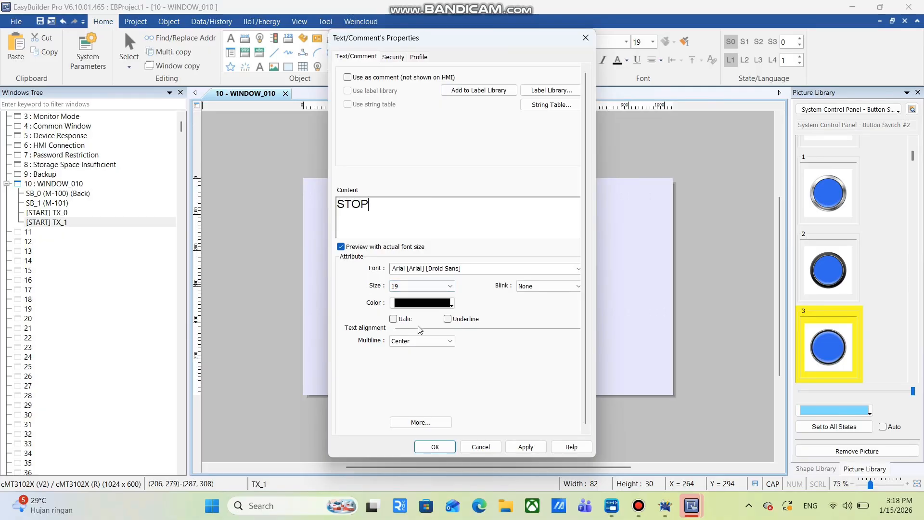
click(425, 453)
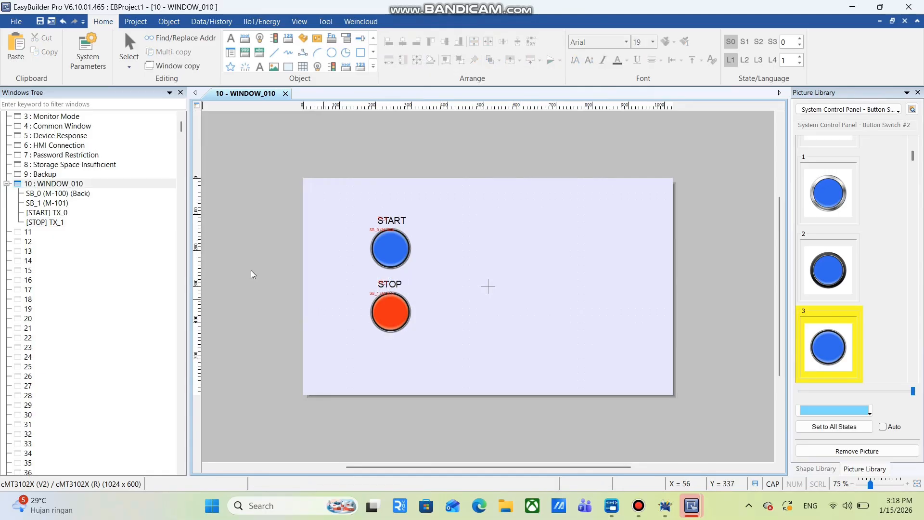
- Start a new bit lamp that reads address M 300 of the FATEK M Series (Modbus) (Ethernet) device
click(262, 40)
click(455, 265)
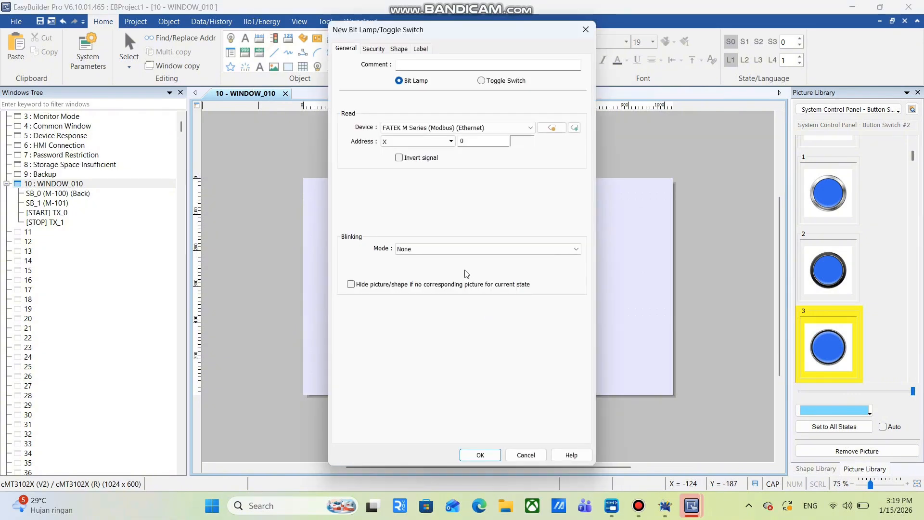
click(417, 143)
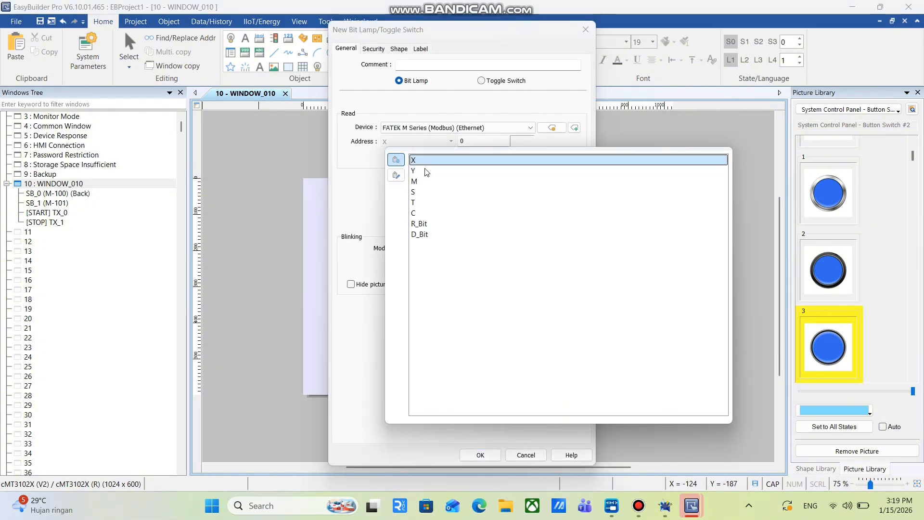
click(426, 184)
double_click(482, 141)
text(300)
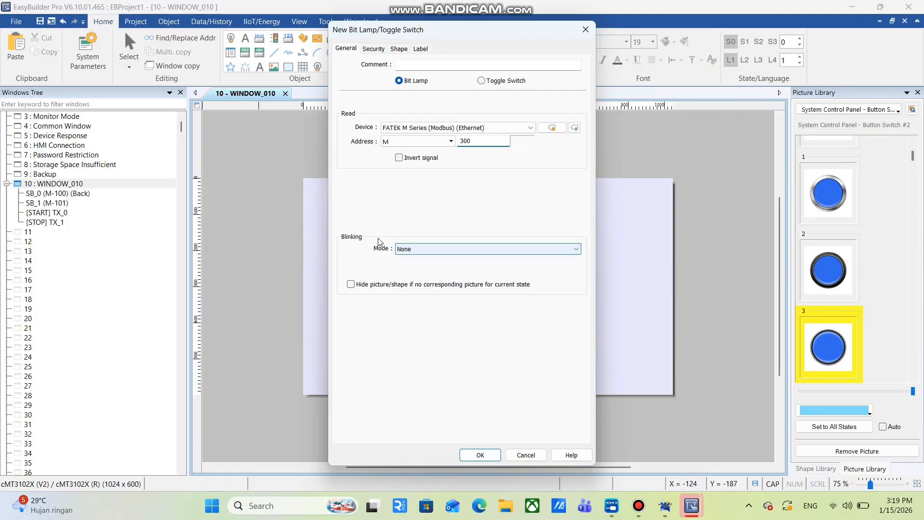
- Accept the lamp with blinking mode None and place it beside the blue button at about X 463, Y 144
click(463, 251)
click(457, 248)
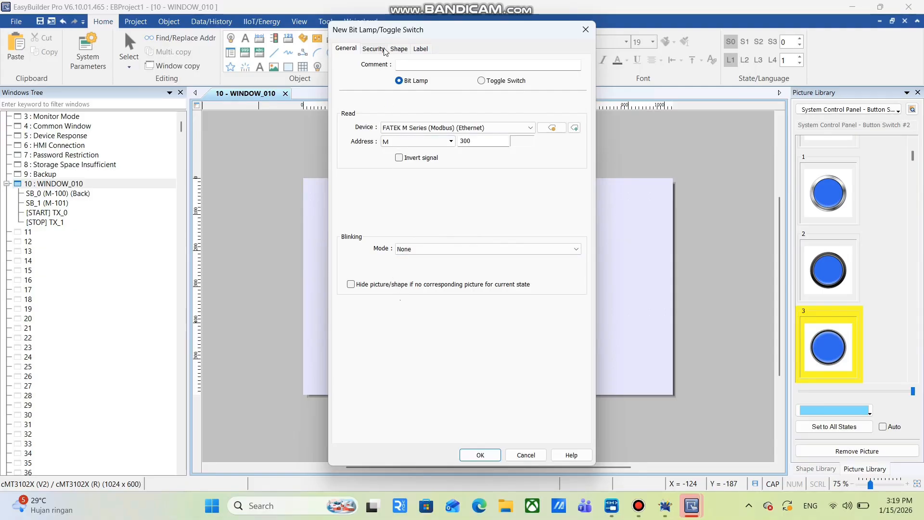
click(486, 453)
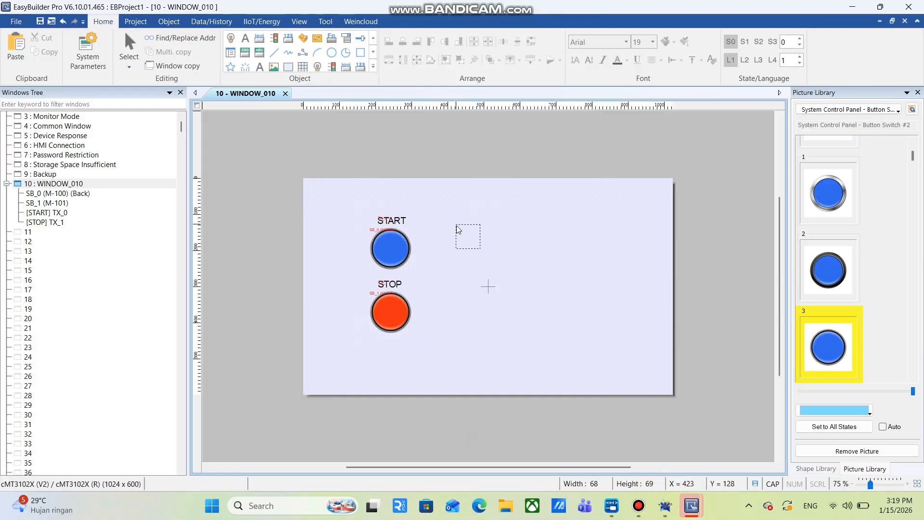
click(471, 232)
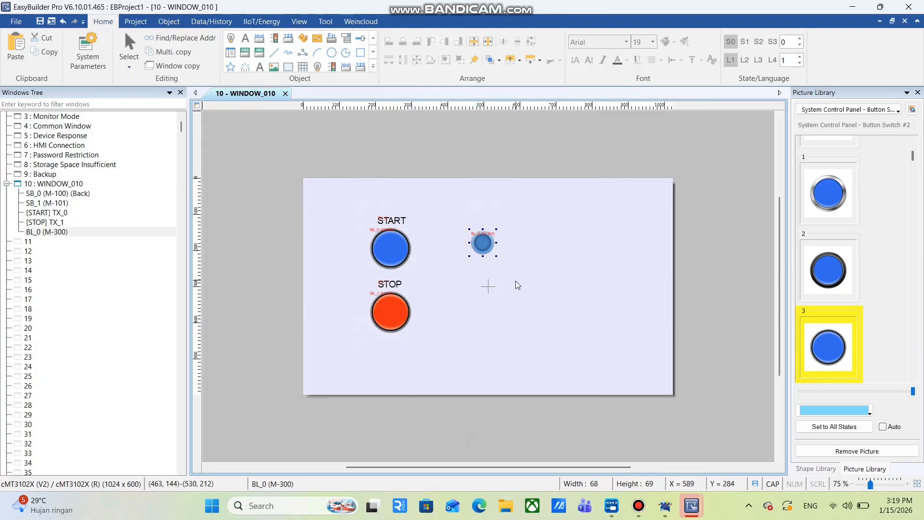
- Replace the M 300 lamp's picture with the round picture 0 from the System Lamp - Flat library
double_click(482, 245)
click(482, 246)
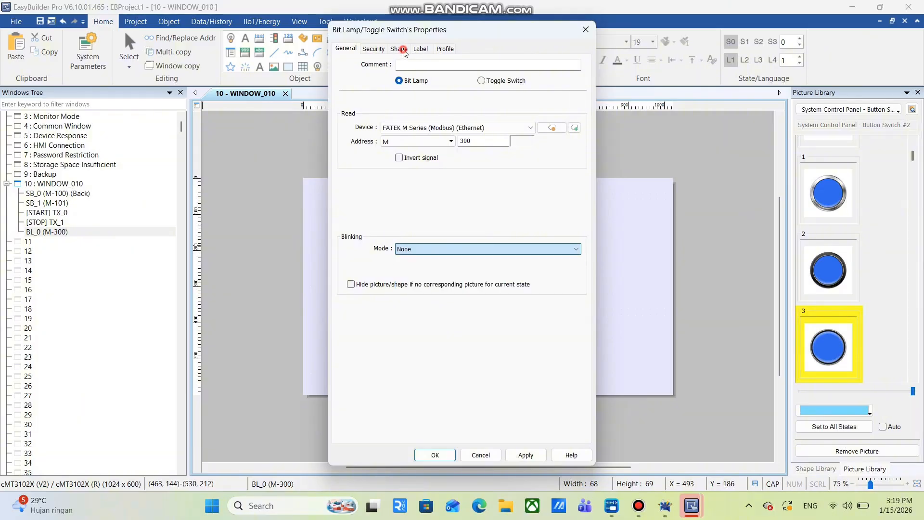
click(399, 49)
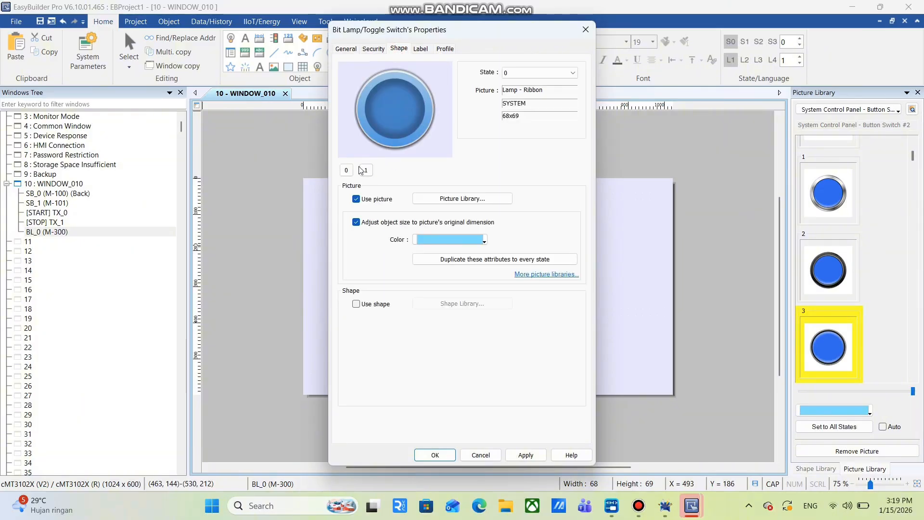
click(426, 199)
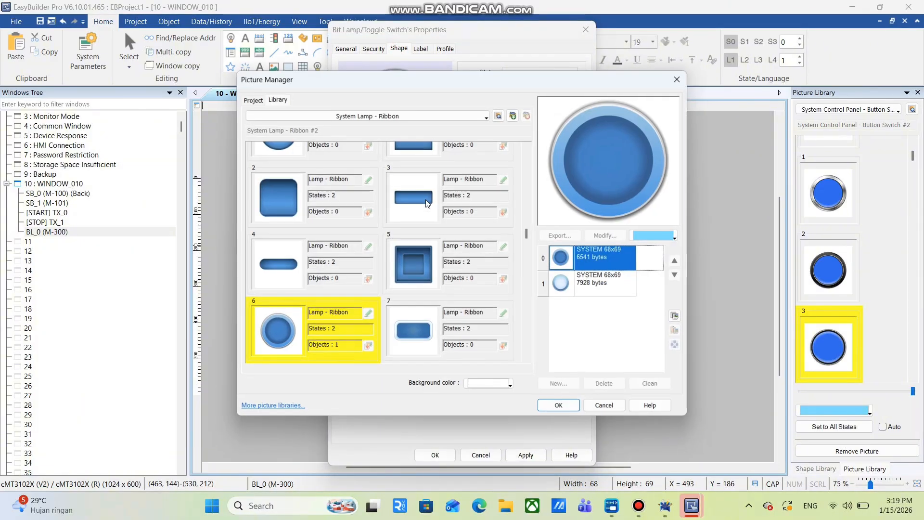
click(380, 116)
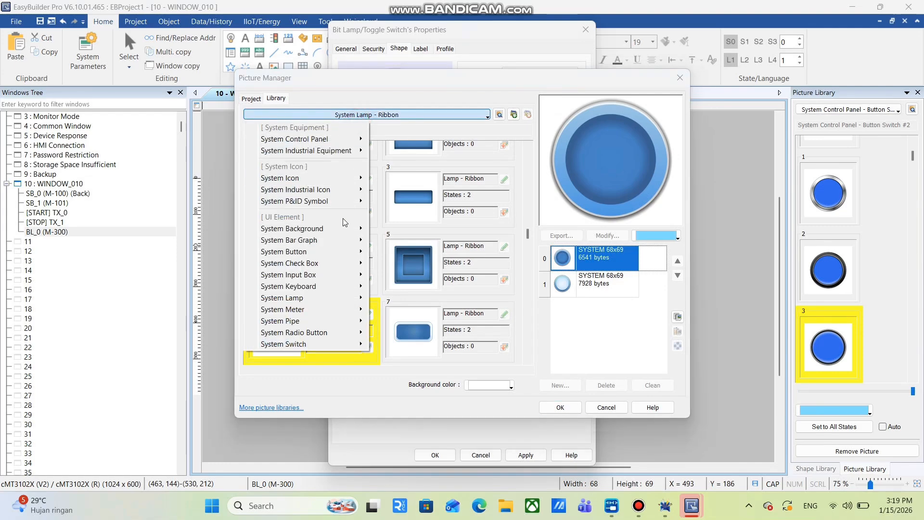
mouse_move(334, 300)
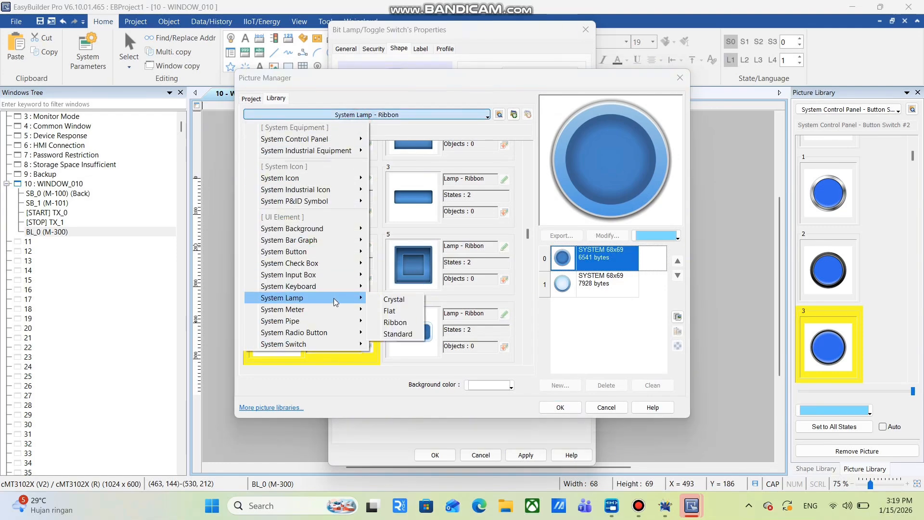
click(390, 311)
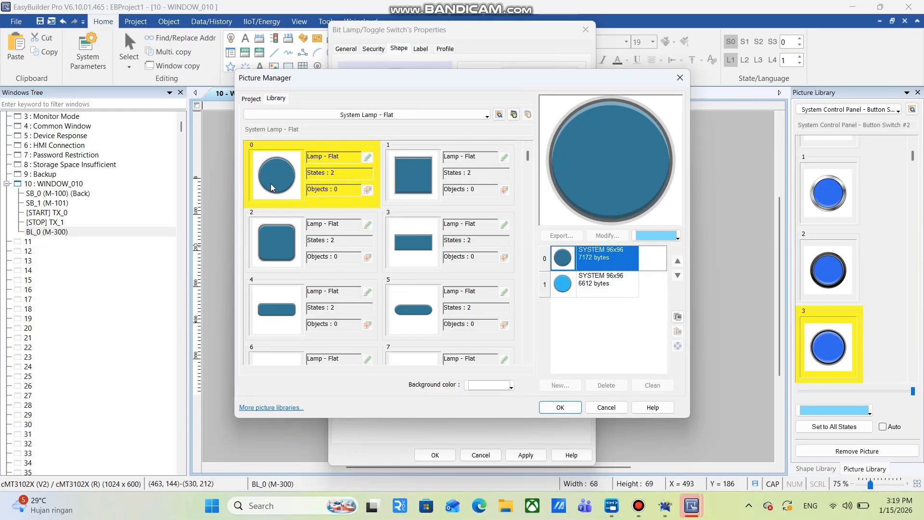
click(552, 409)
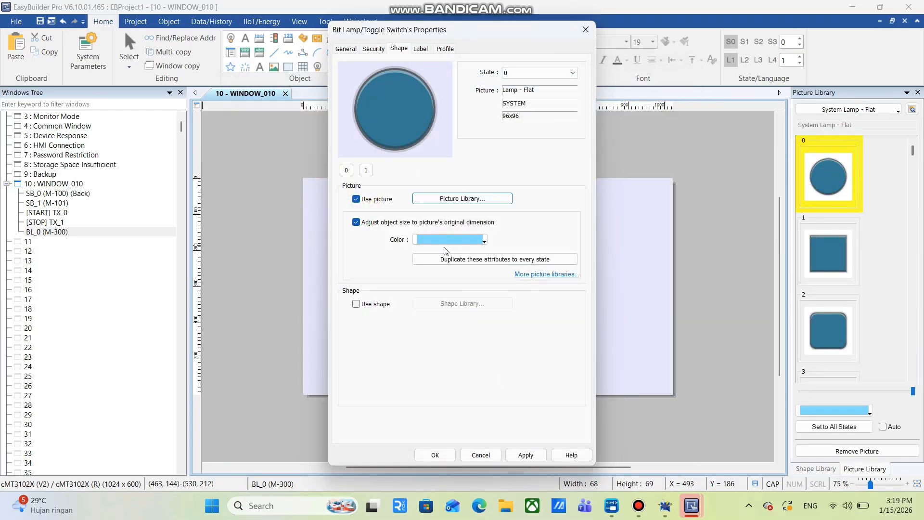
- Recolor the lamp's picture light yellow for state 0 and solid yellow for state 1, and accept the properties
click(347, 171)
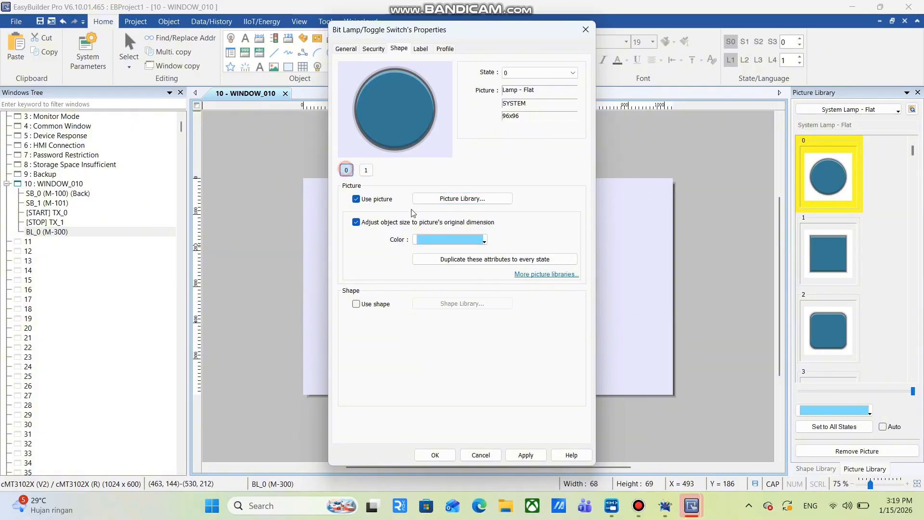
click(449, 240)
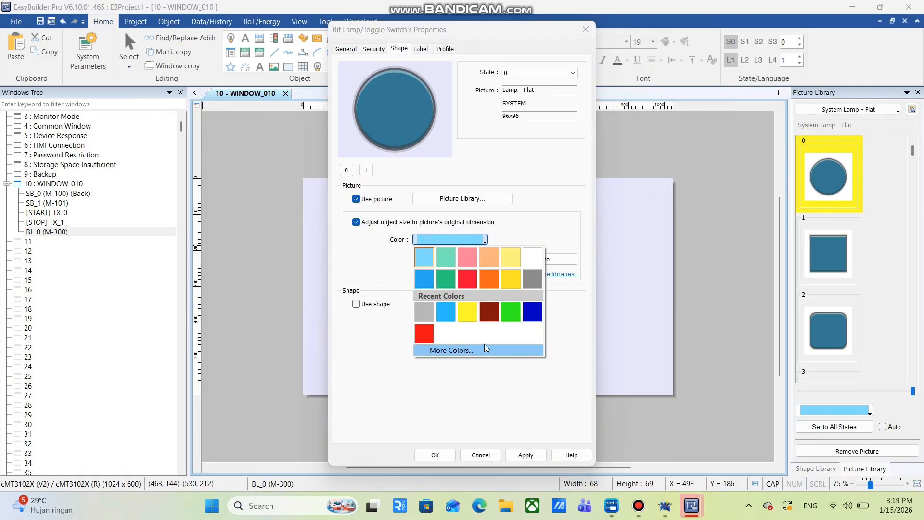
click(511, 260)
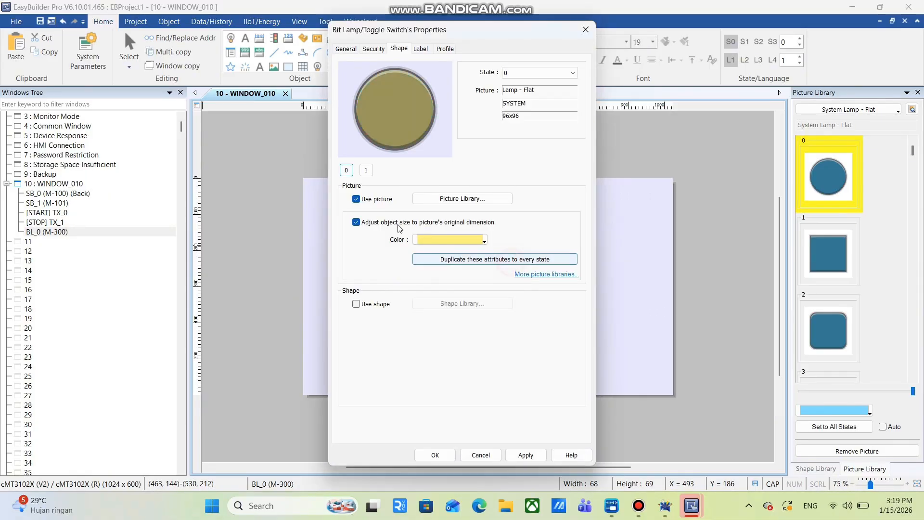
click(366, 170)
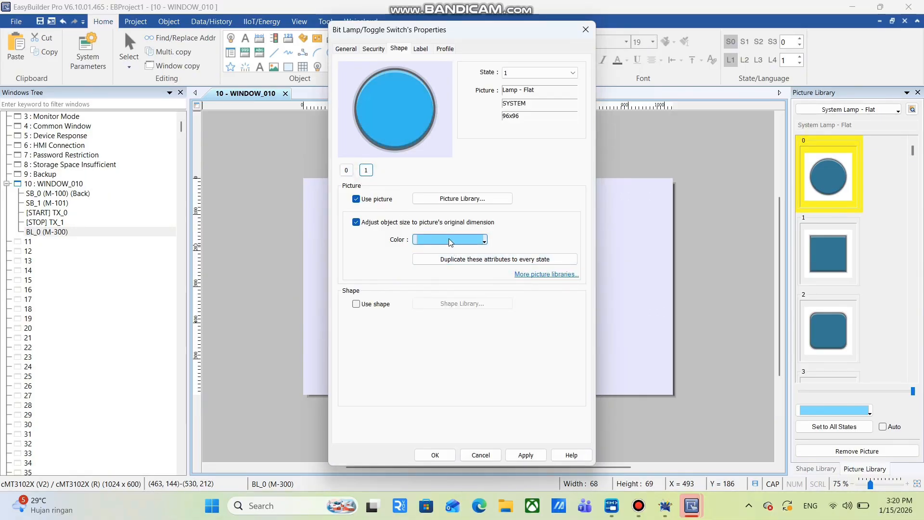
click(451, 243)
click(540, 275)
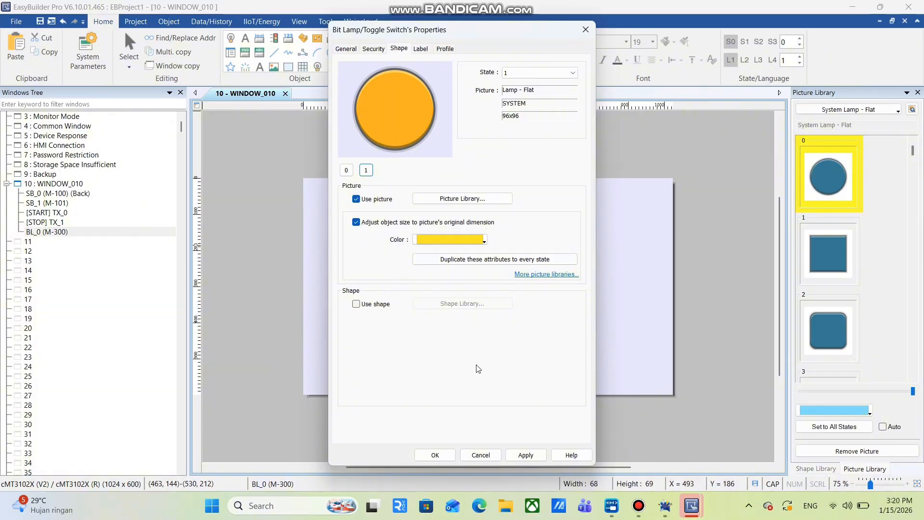
click(436, 455)
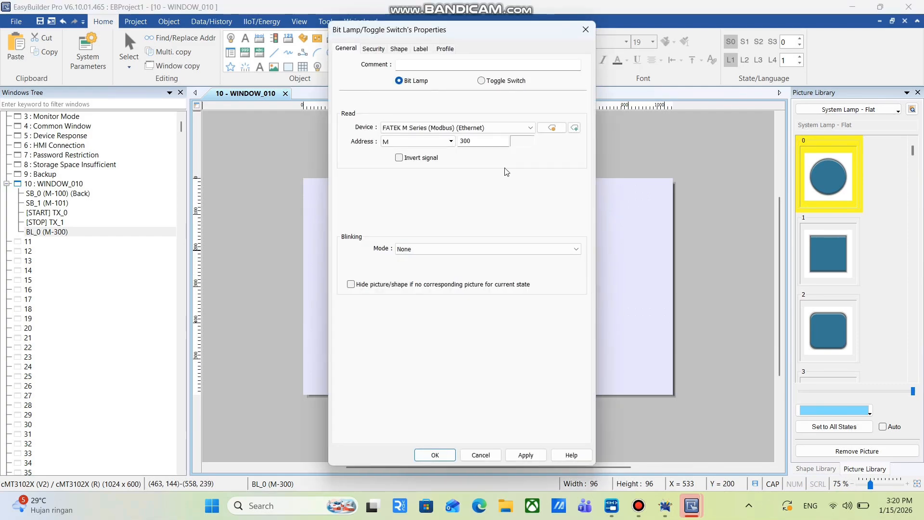
- Turn on the lamp's fixed width/height ratio, then enlarge it and move it midway between the heights of the two buttons
click(445, 48)
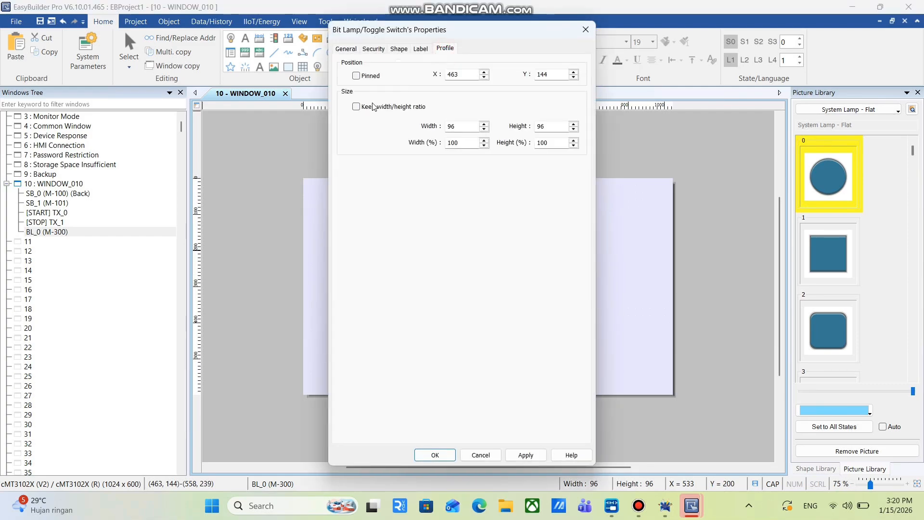
click(357, 106)
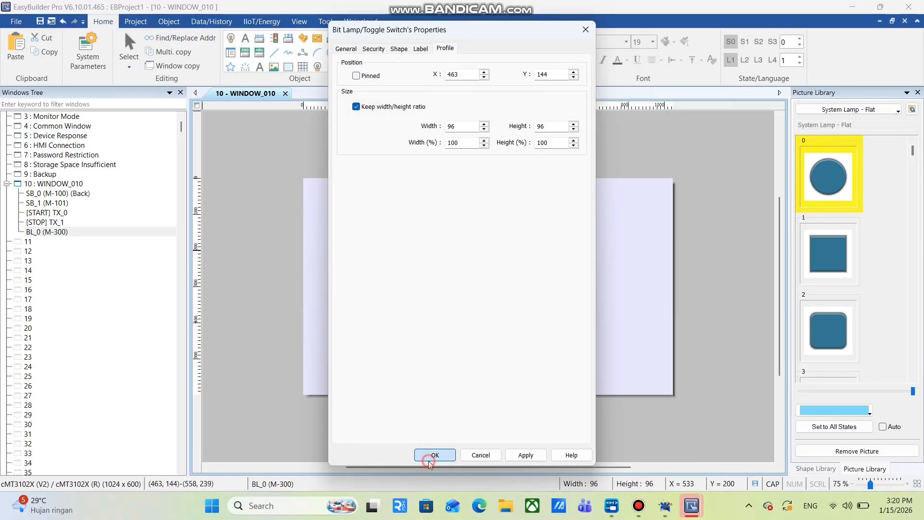
click(434, 455)
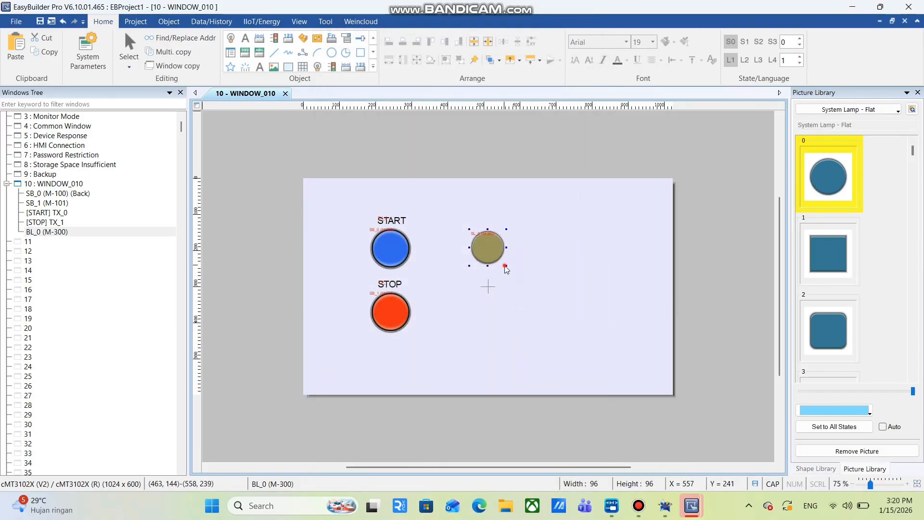
click(504, 266)
drag(504, 263, 494, 296)
click(449, 357)
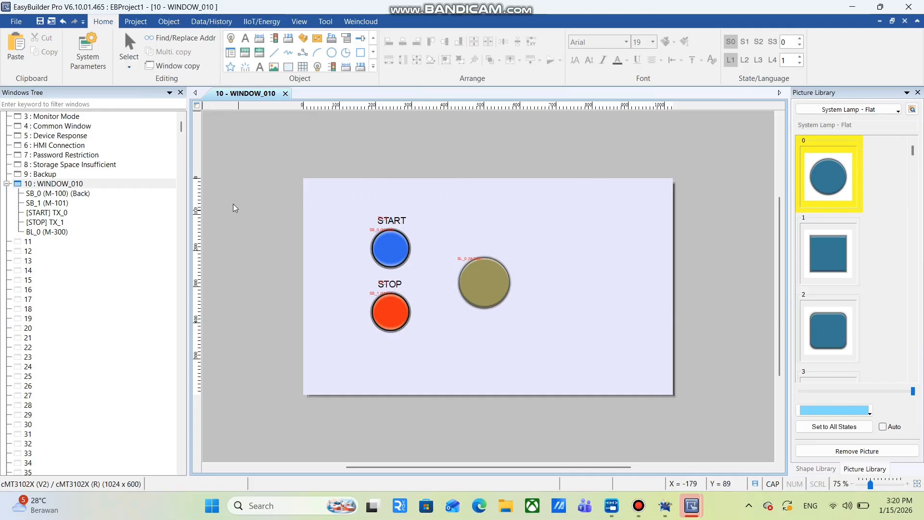
- Start the PC-to-HMI download, save the project as LATIHAN2 in the weintek folder for compiling, and dismiss the low-battery notices
click(137, 24)
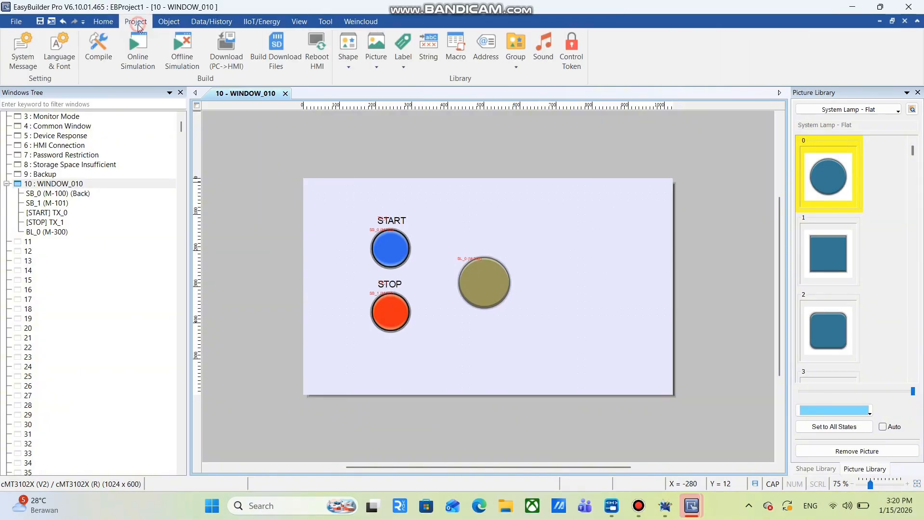
click(228, 59)
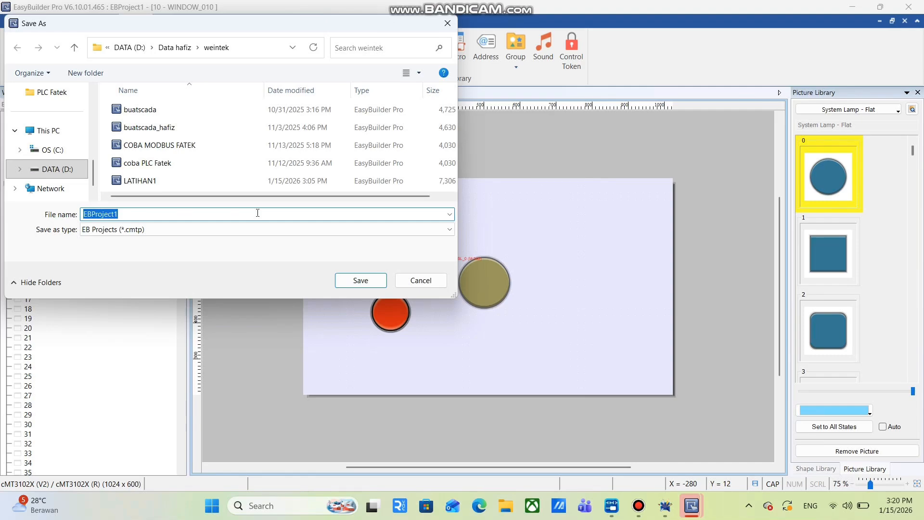
text(LAT)
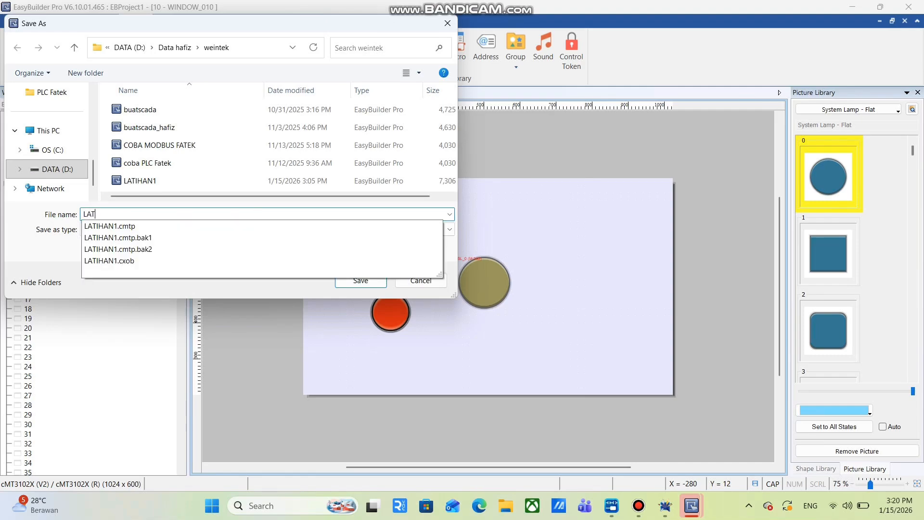
text(IHAN2)
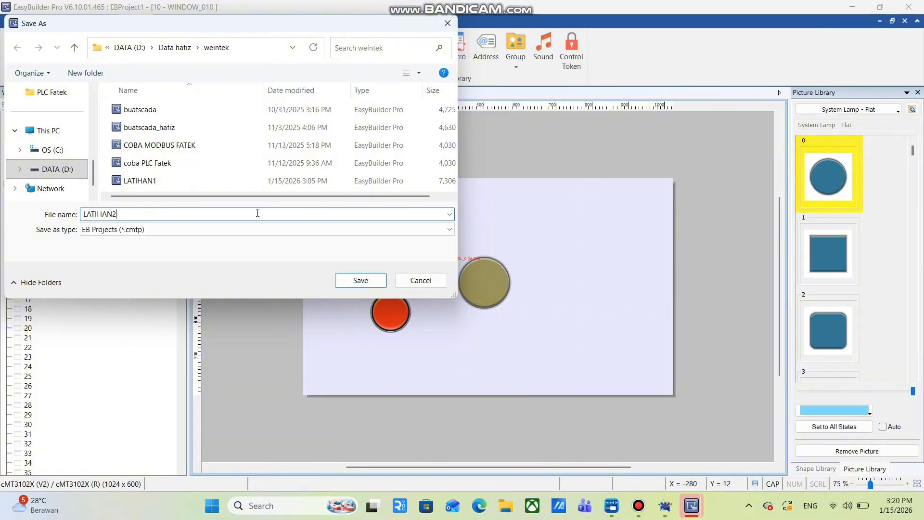
click(357, 281)
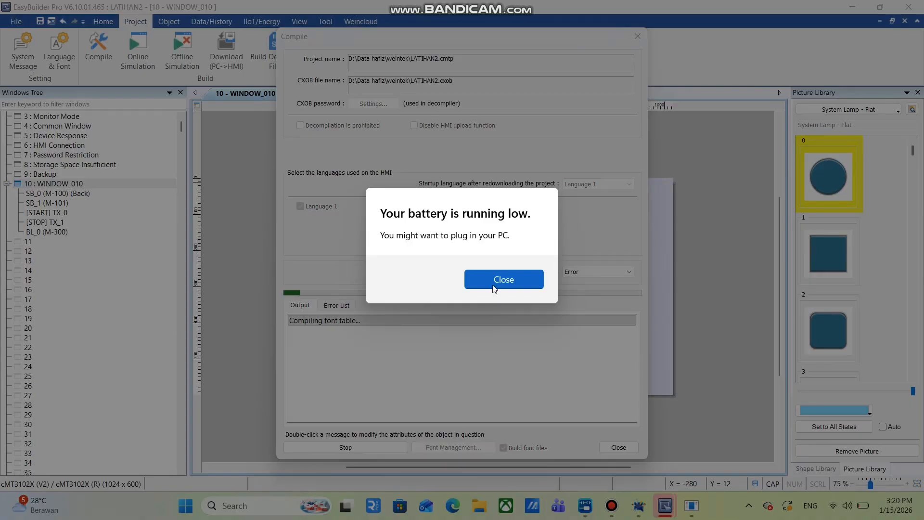
click(494, 275)
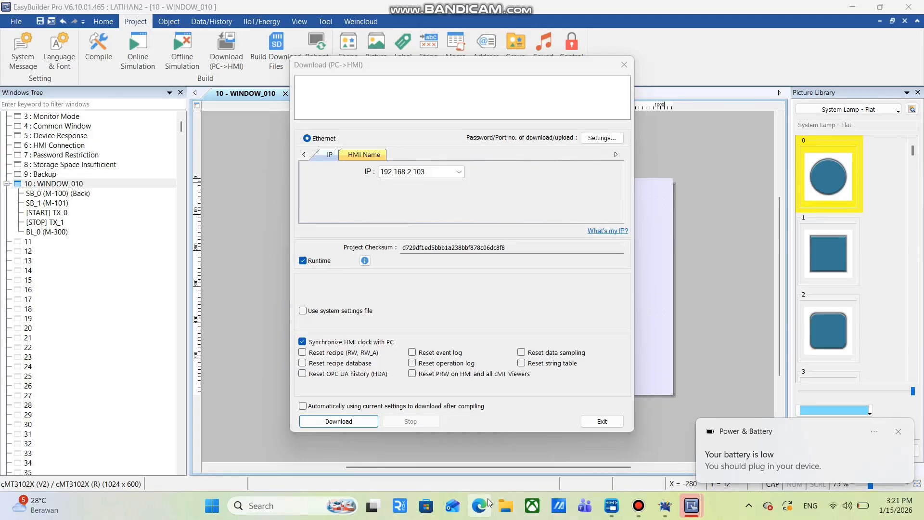
click(898, 432)
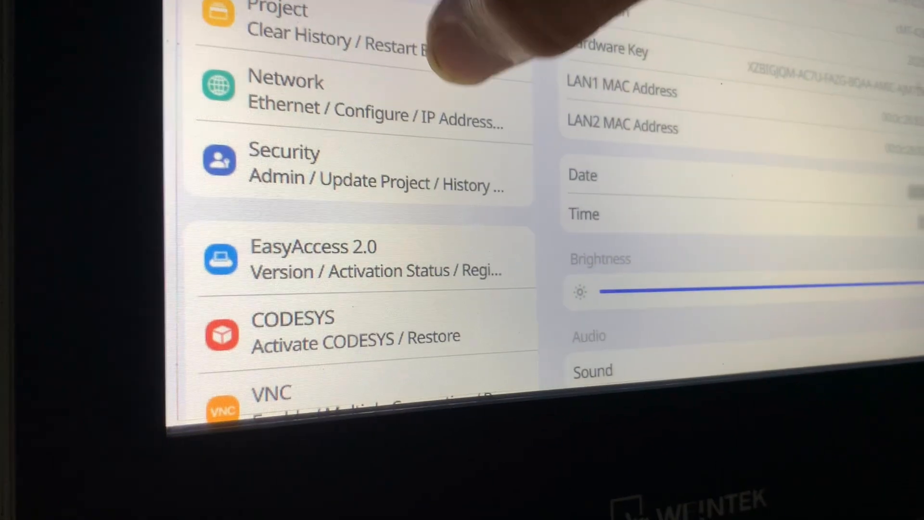
click(381, 183)
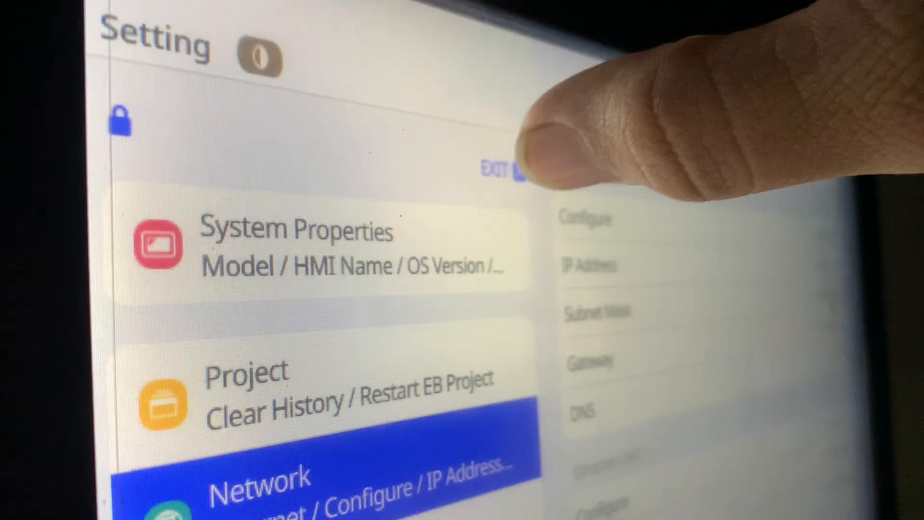
click(518, 170)
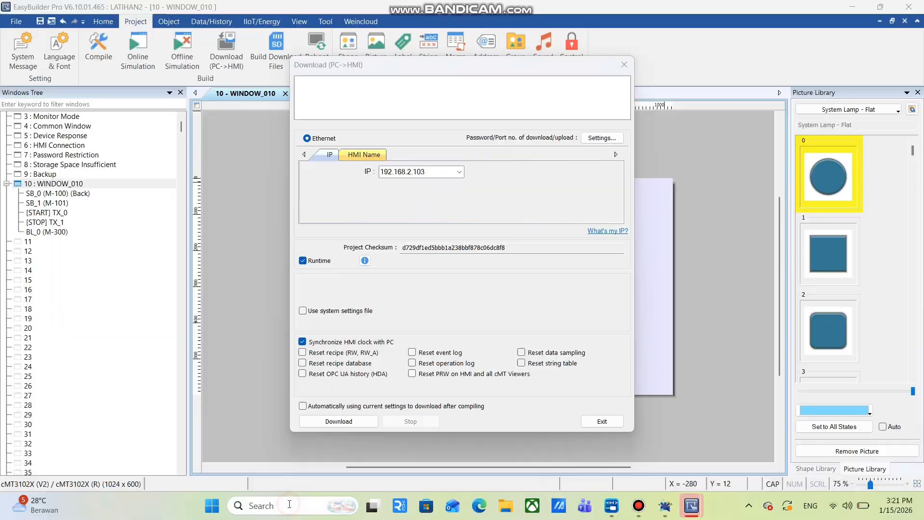
- Open Command Prompt and move its window clear of the HMI IP address in the download dialog
click(290, 504)
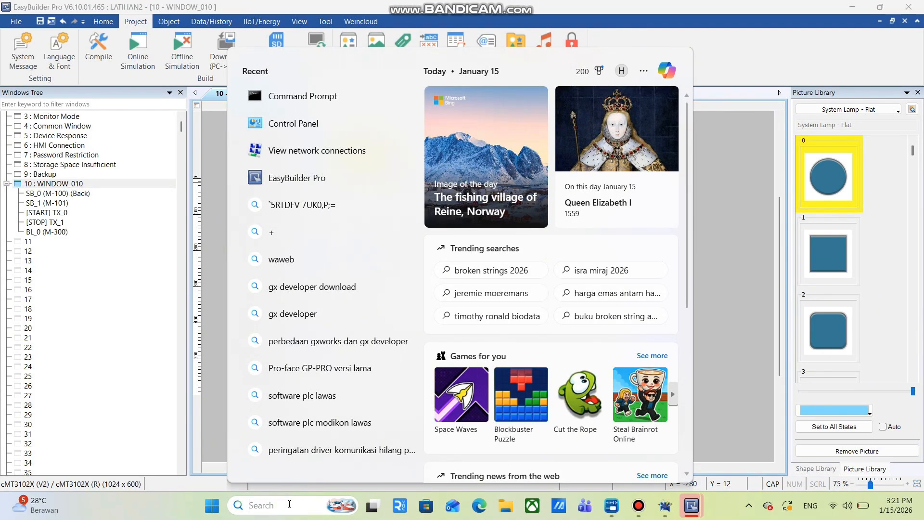
text(CMD)
key(Escape)
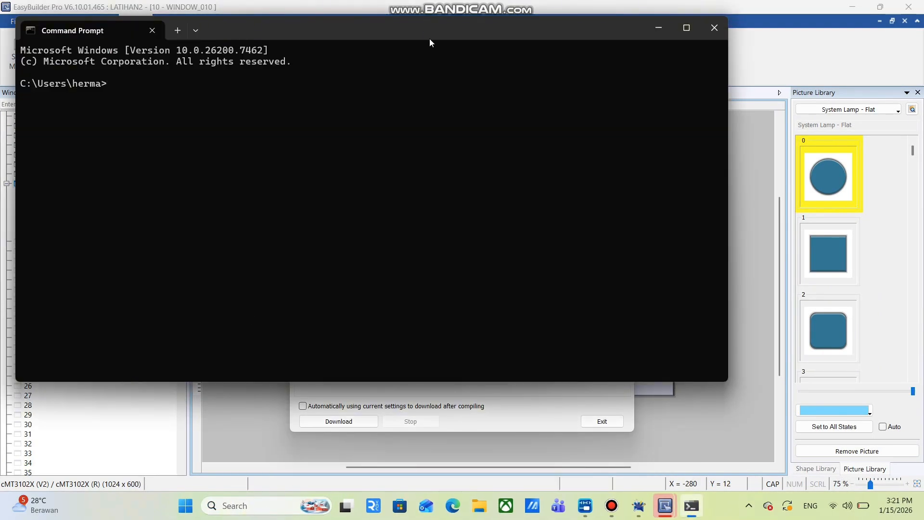
drag(429, 39, 634, 224)
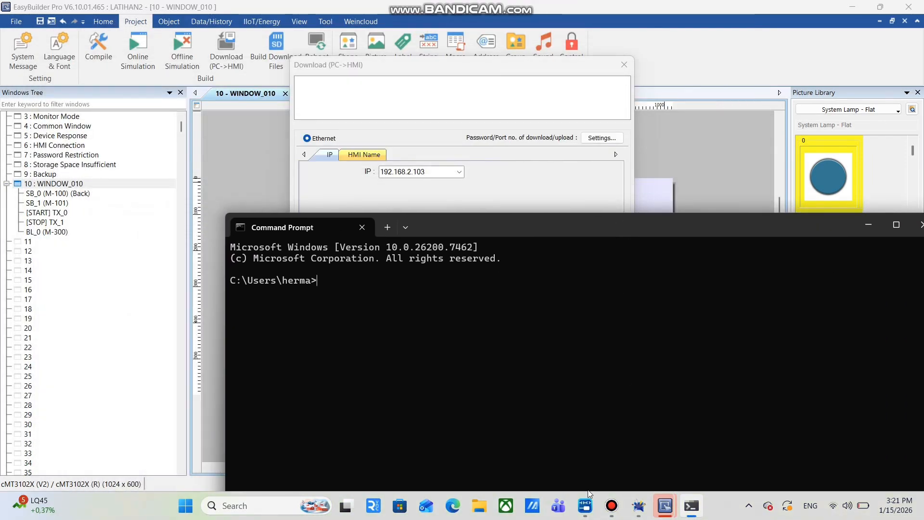
- Open the Control Panel and go through Network and Sharing Center to the list of network adapters
click(278, 505)
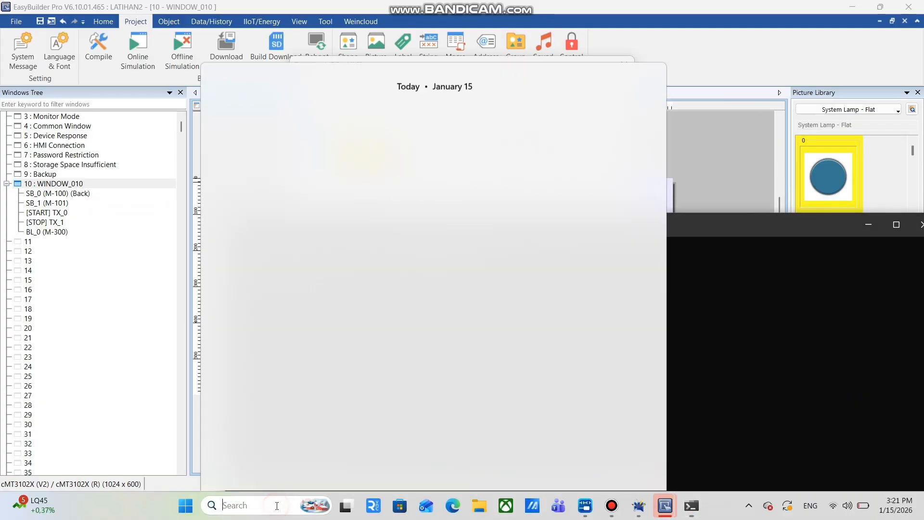
text(PAN)
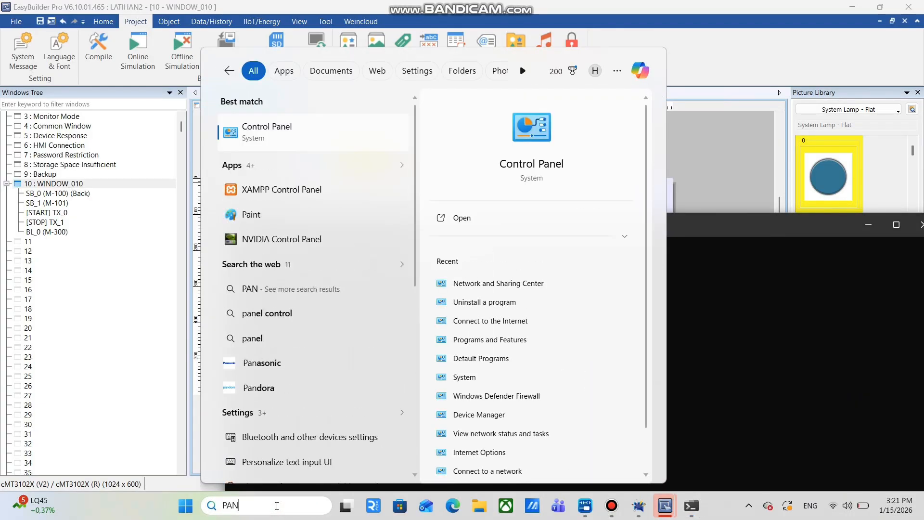
key(Escape)
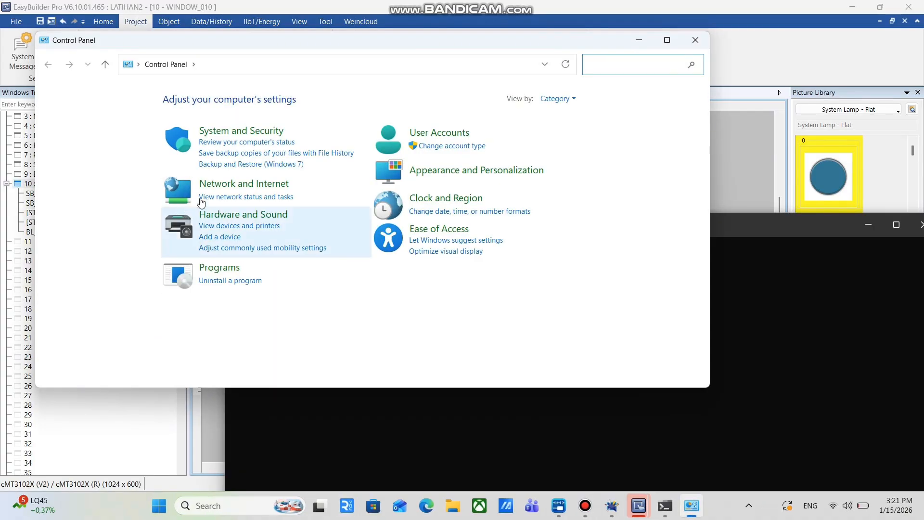
click(200, 202)
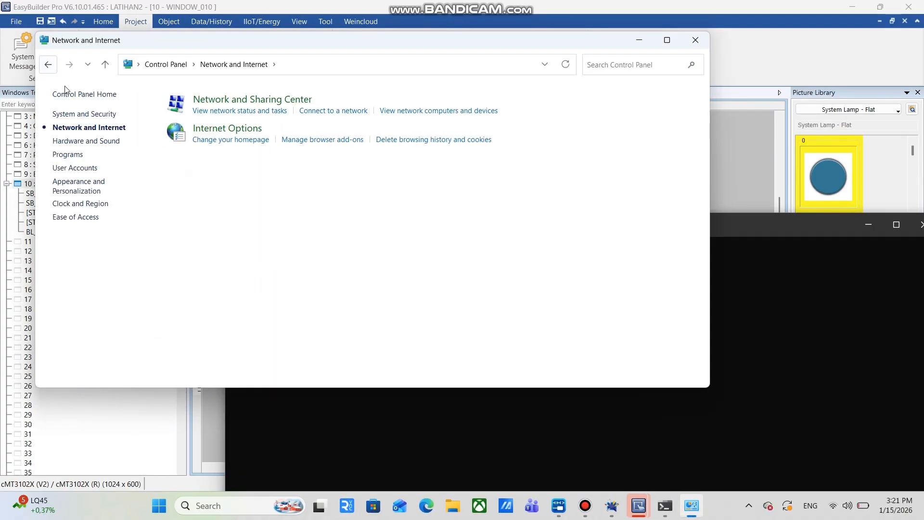
click(214, 104)
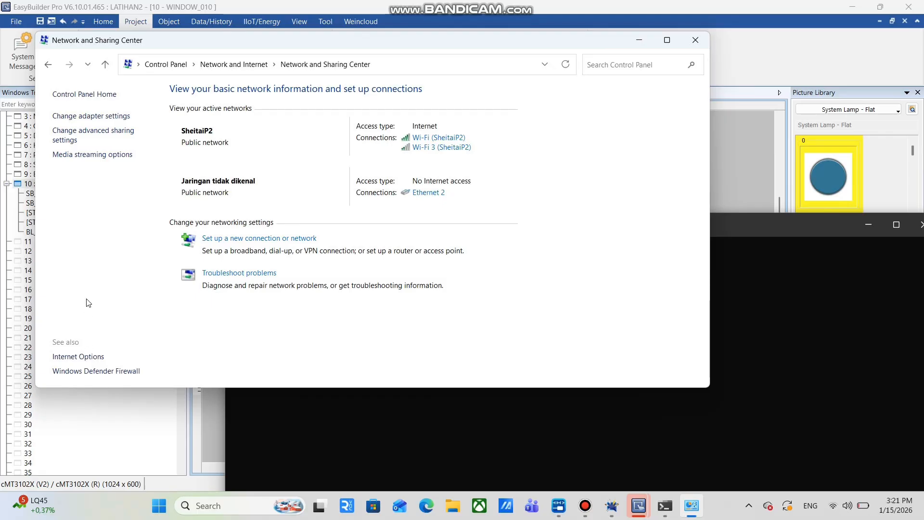
click(88, 117)
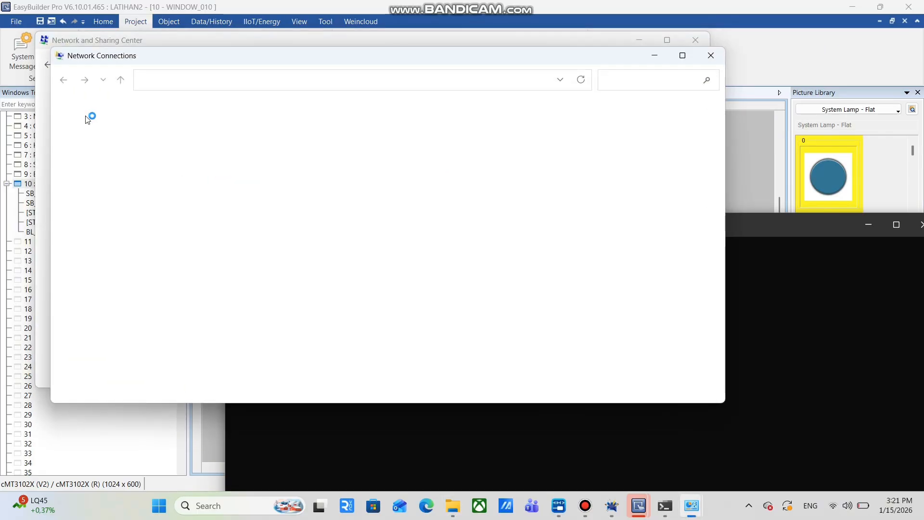
- Check the IPv4 address settings of the Ethernet 2 adapter, accept them and close the network windows
click(107, 215)
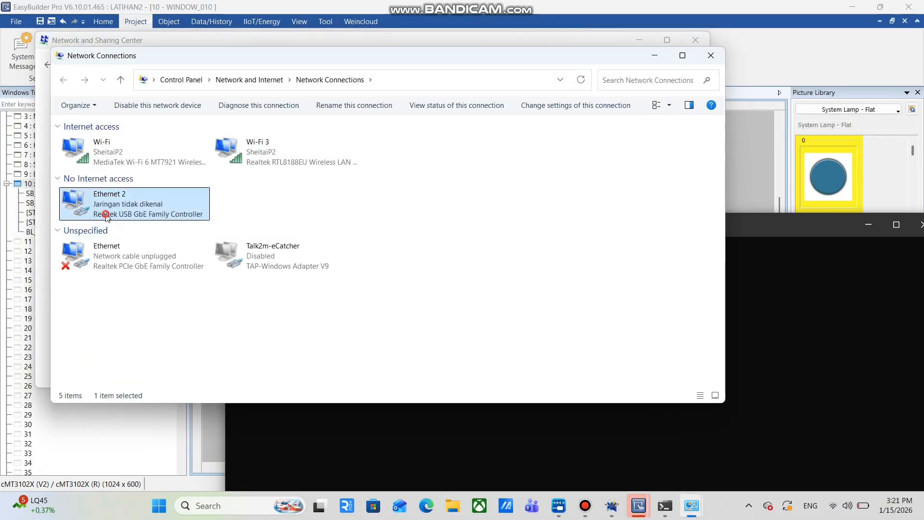
double_click(107, 216)
click(416, 354)
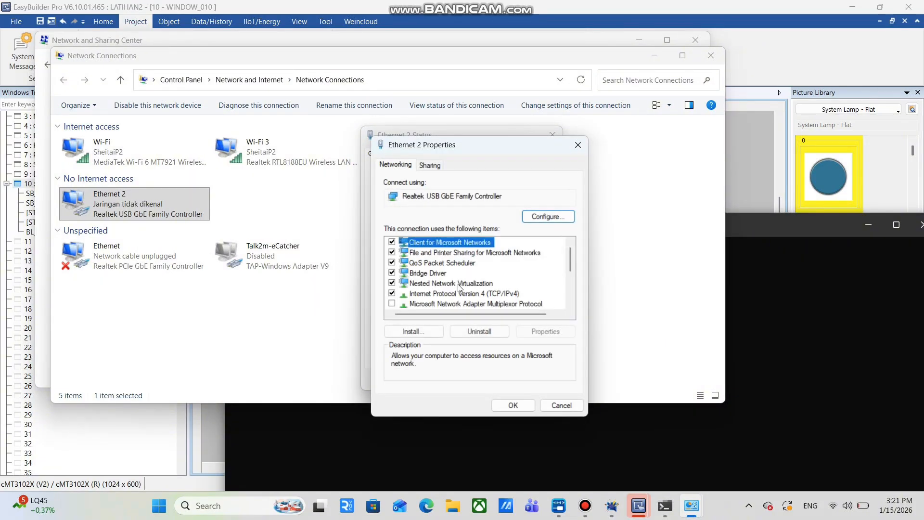
double_click(457, 294)
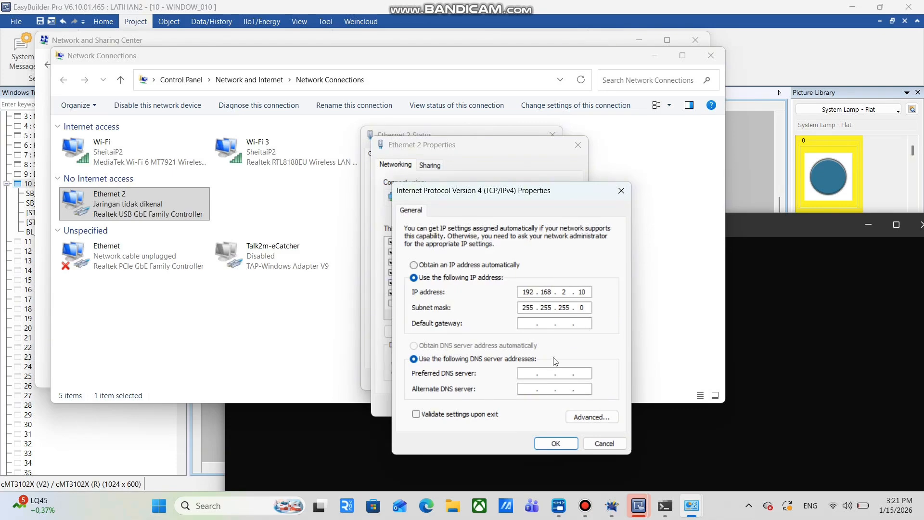
click(556, 443)
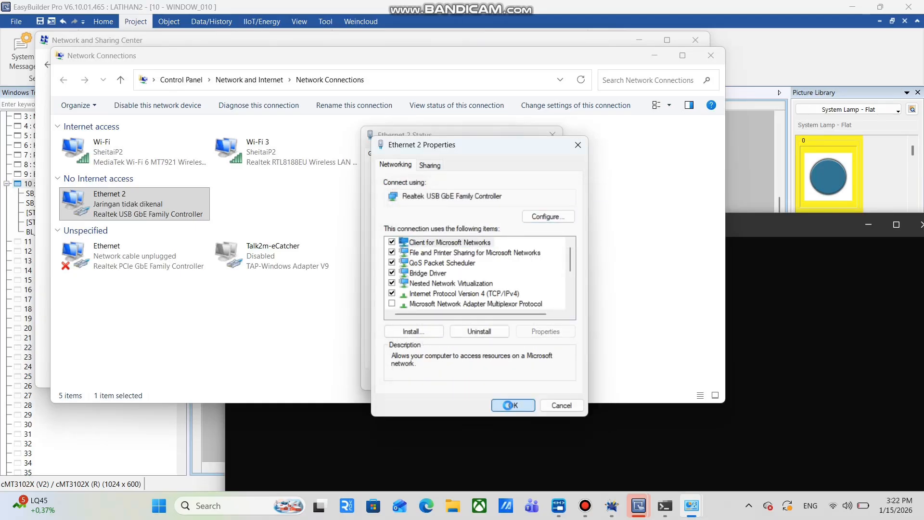
click(502, 404)
click(524, 379)
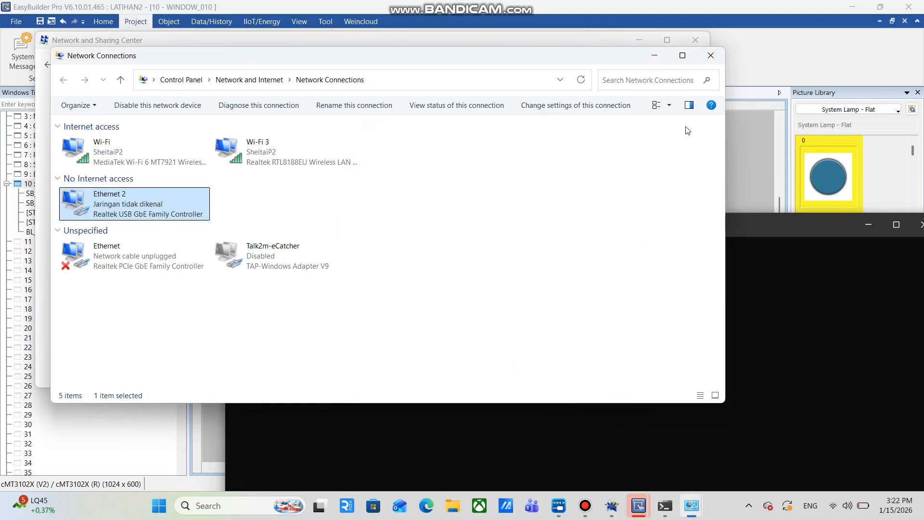
click(712, 55)
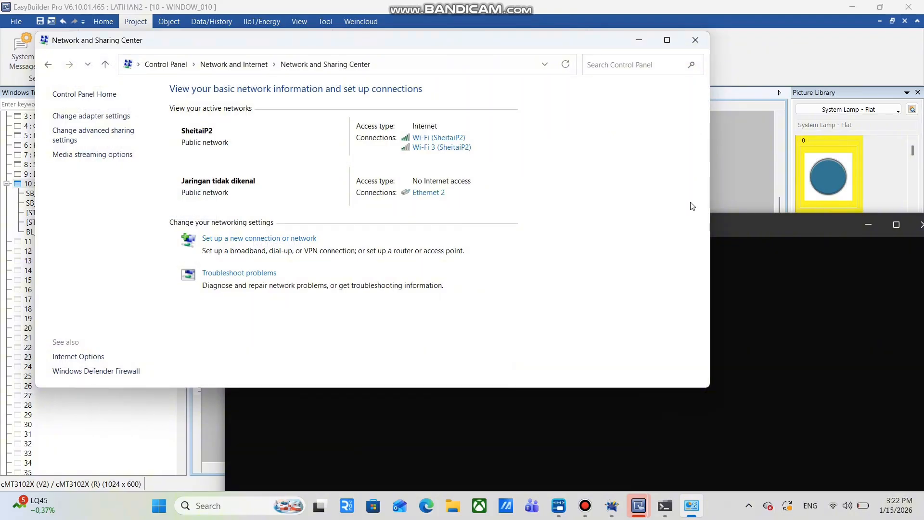
click(697, 48)
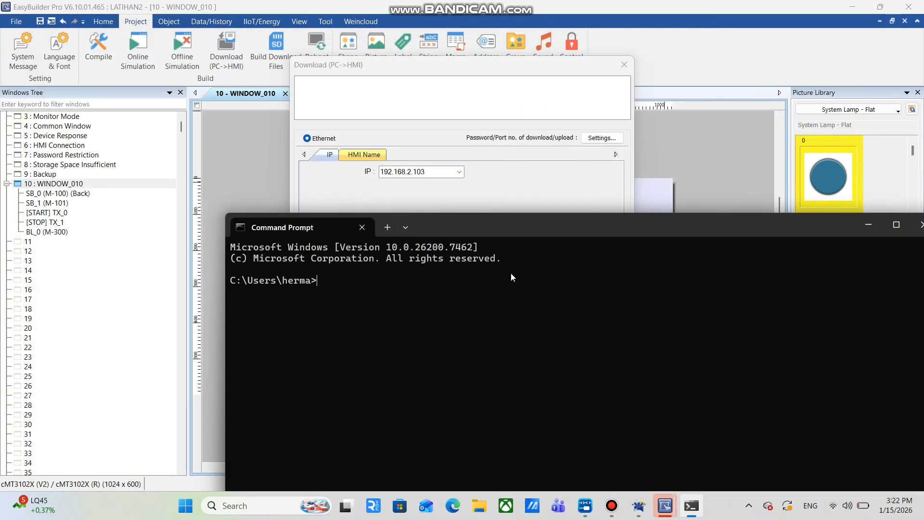
- Ping the HMI at 192.168.2.103 from Command Prompt to test the connection
text(NG)
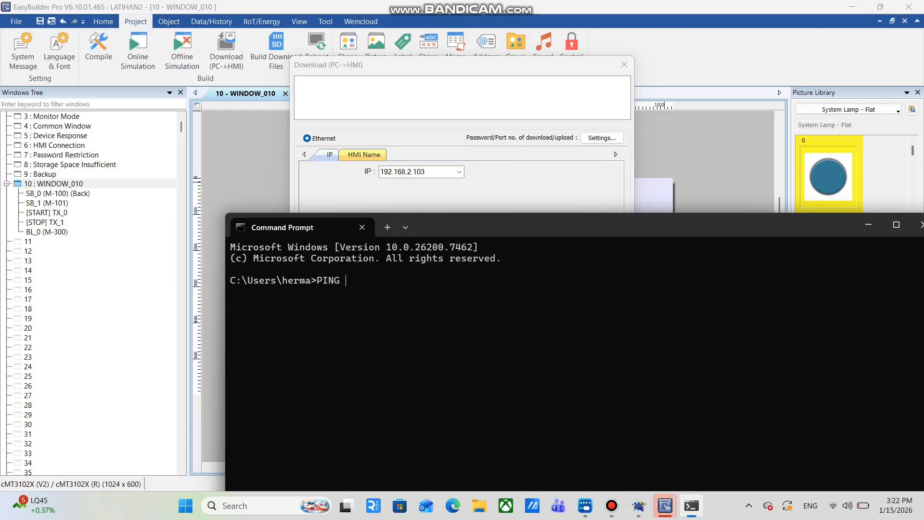
key(BackSpace)
key(BackSpace)
key(BackSpace)
text(ping 19)
text(2.168.2.103)
key(Return)
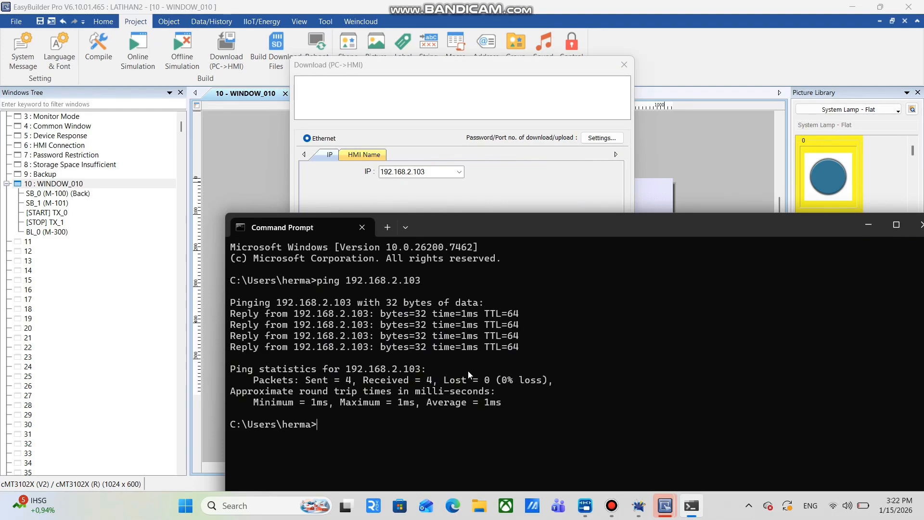
- Close Command Prompt and download the project to the HMI at 192.168.2.103
drag(569, 230, 418, 144)
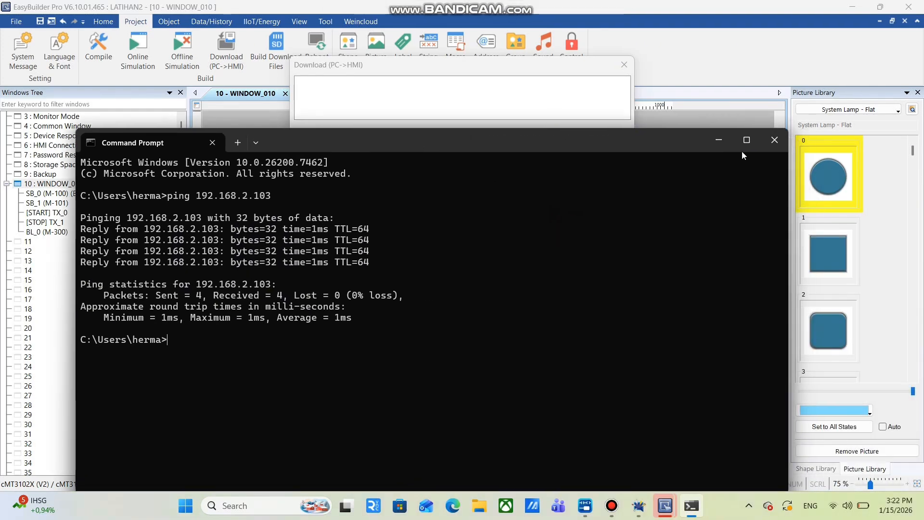
click(772, 143)
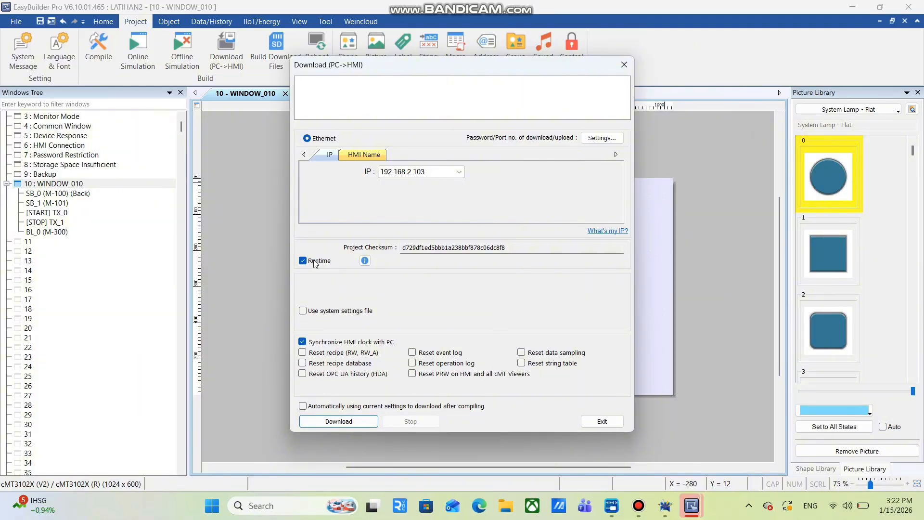
click(342, 420)
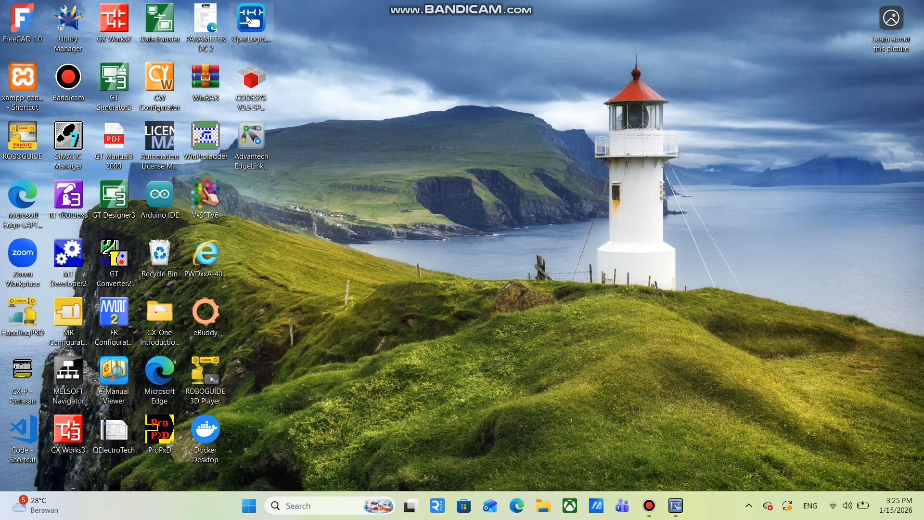
- Launch UperLogic and create a new M Series project for PLC model MQ2M3-1616
double_click(251, 24)
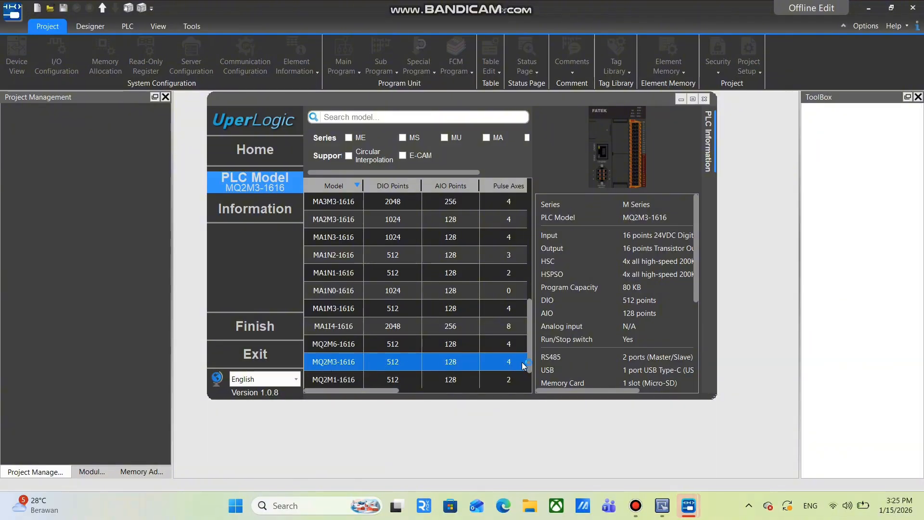
mouse_move(530, 366)
mouse_down()
mouse_move(540, 261)
mouse_move(542, 374)
mouse_up()
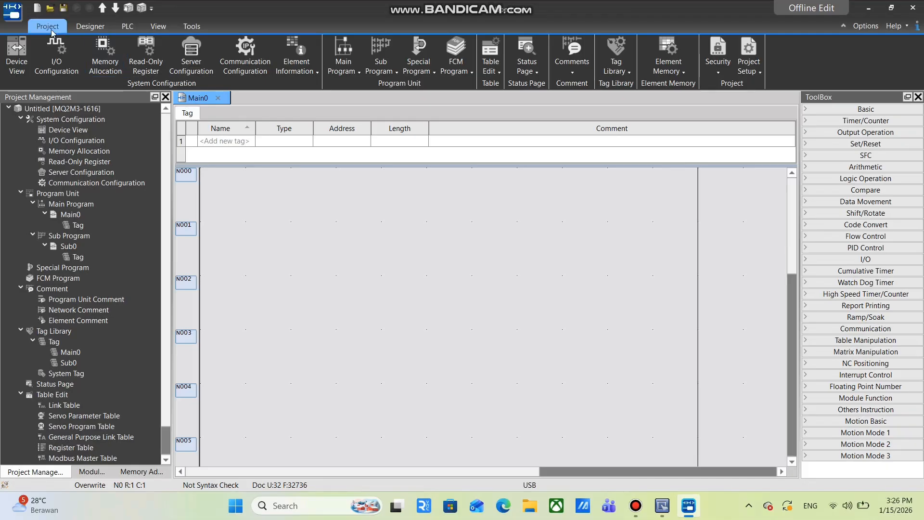
- Open the project's device view and examine the MQ2M3-1616 hardware up close
click(13, 69)
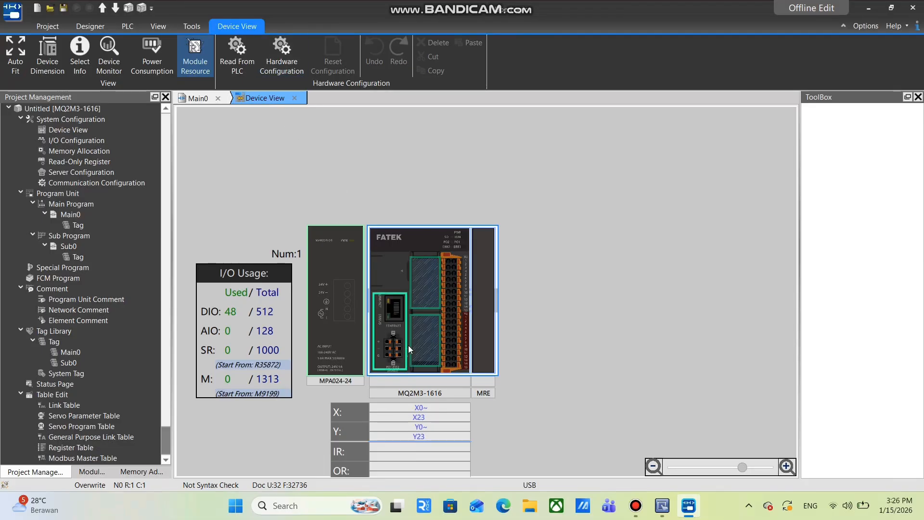
scroll(418, 354, up, 2)
scroll(304, 319, down, 1)
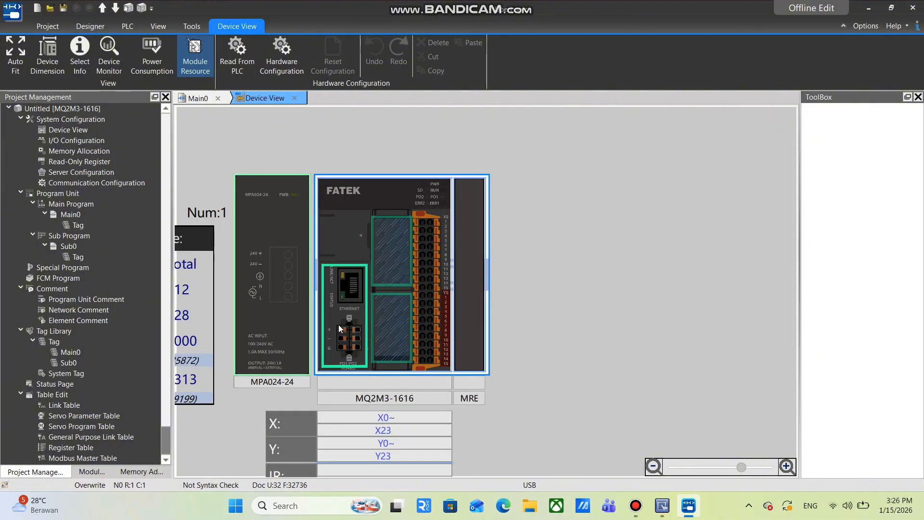
scroll(592, 312, down, 1)
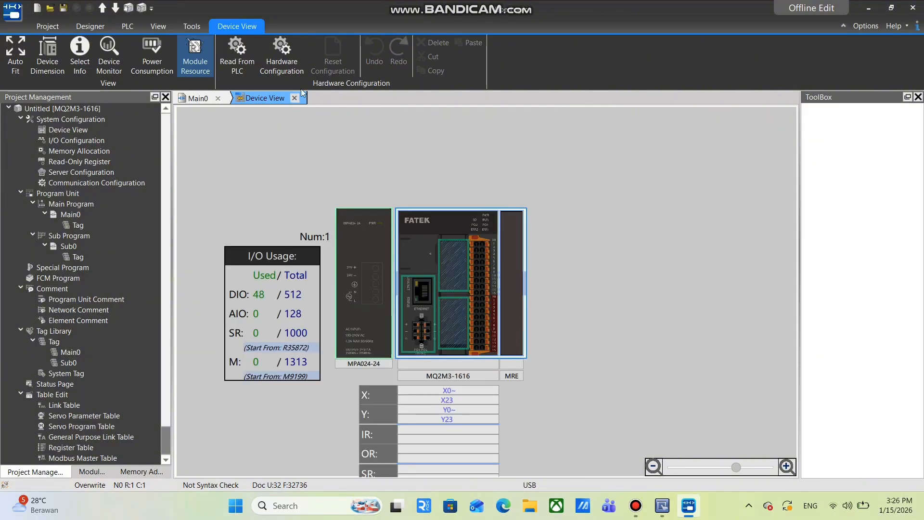
- Turn on hardware configuration, add an M0202AH analog I/O module beside the PLC and delete it again
click(284, 62)
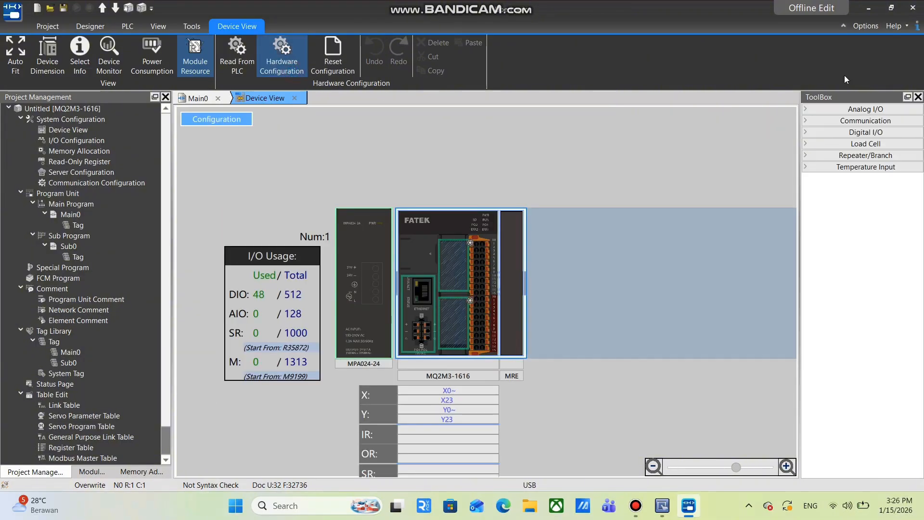
click(859, 111)
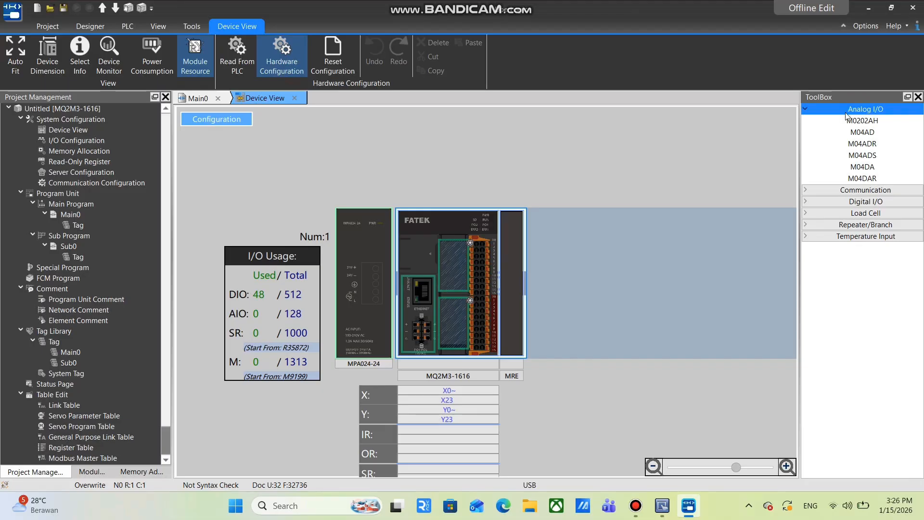
drag(848, 123, 538, 232)
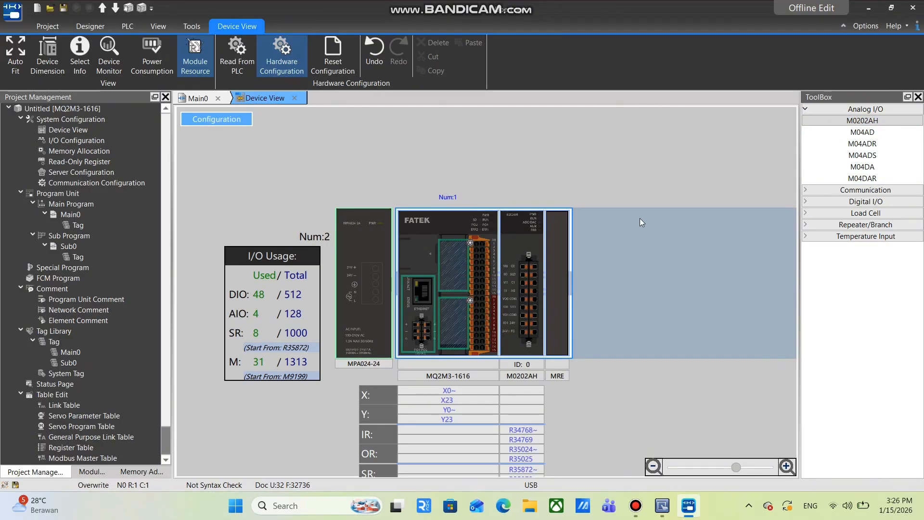
click(519, 245)
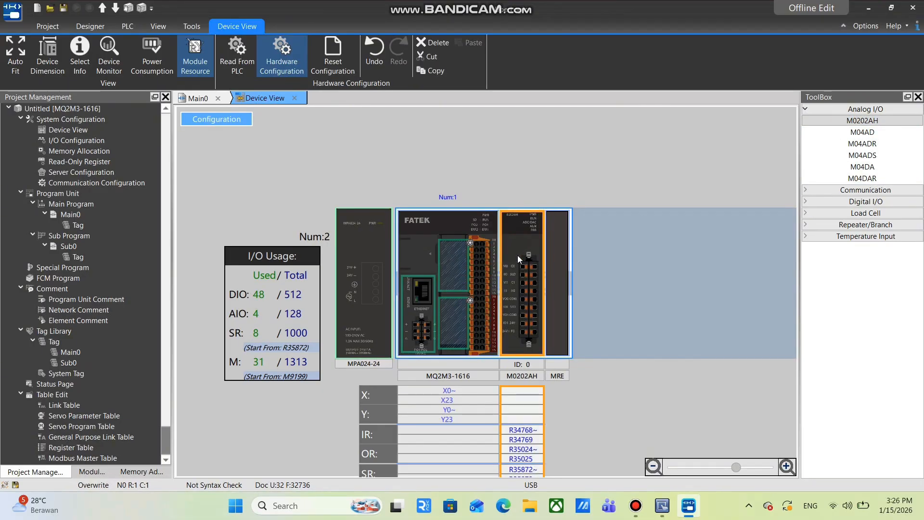
key(Delete)
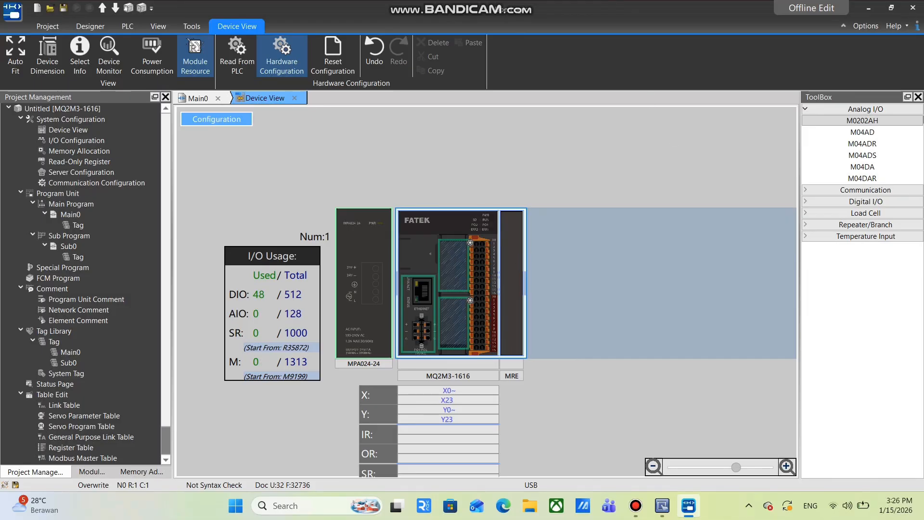
- Close the ToolBox and the device view, and select a cell in network N001 of the Main0 ladder
click(918, 96)
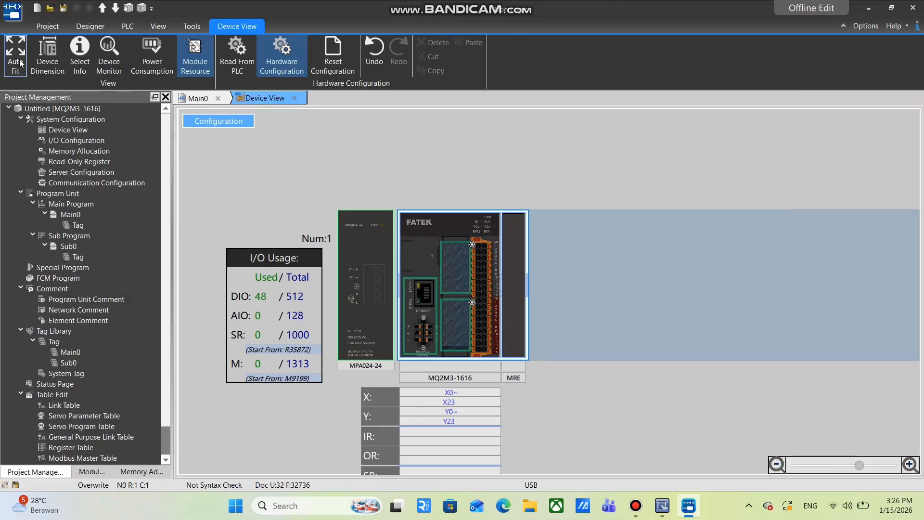
click(294, 98)
click(379, 273)
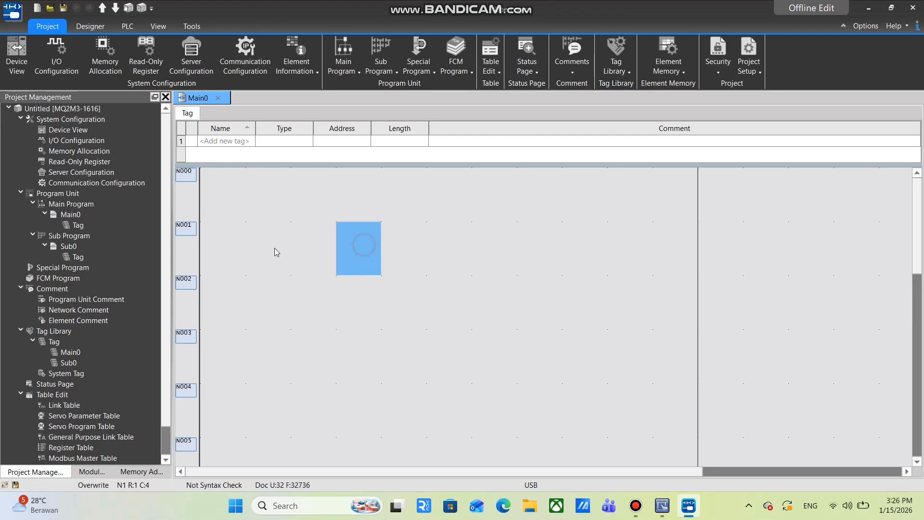
- Review the PLC's Ethernet communication configuration, including the IP, port, TCP socket and UDP socket settings, and accept it without changes
click(254, 193)
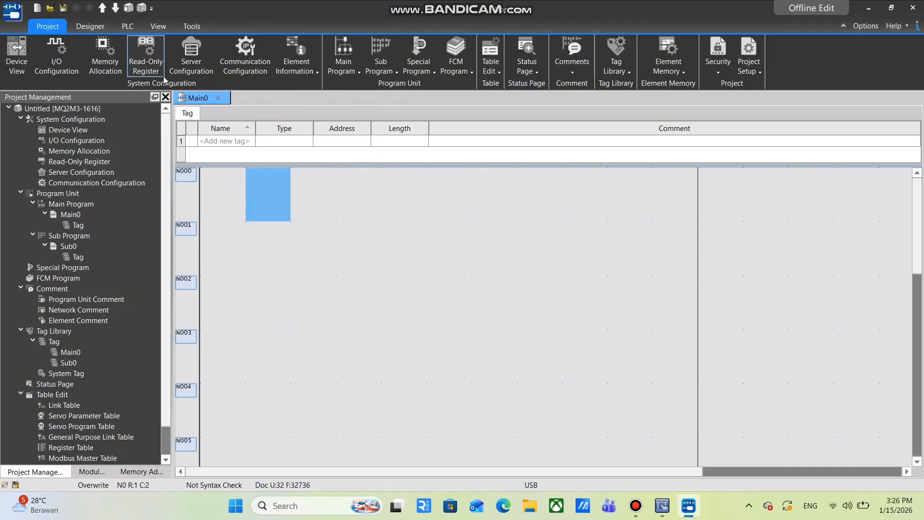
click(224, 67)
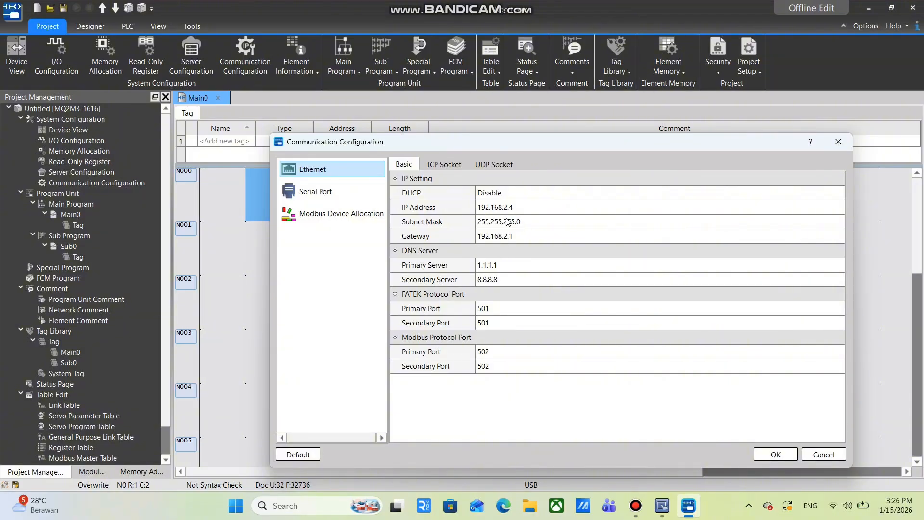
click(520, 208)
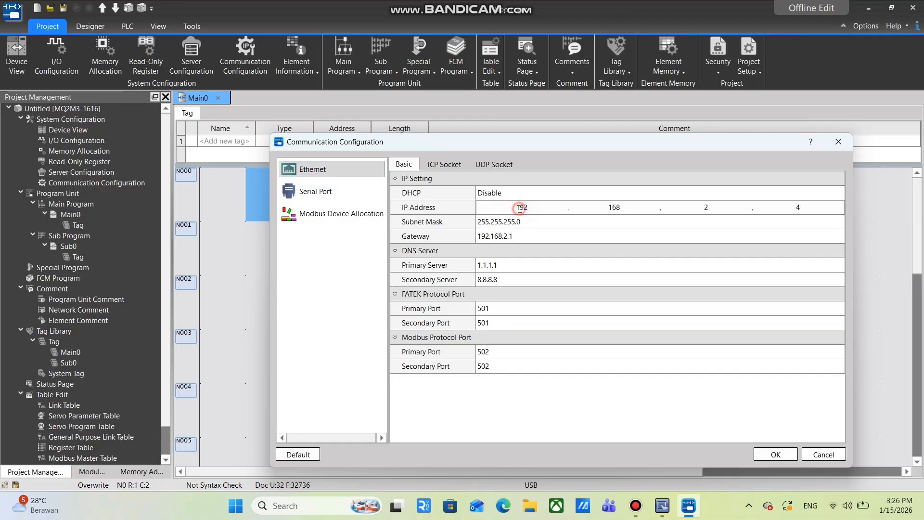
click(592, 236)
click(423, 427)
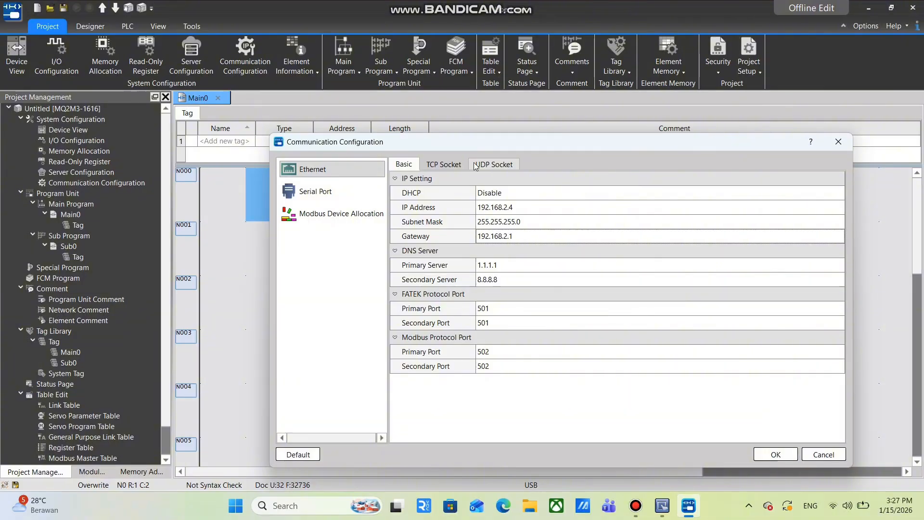
click(444, 165)
click(496, 166)
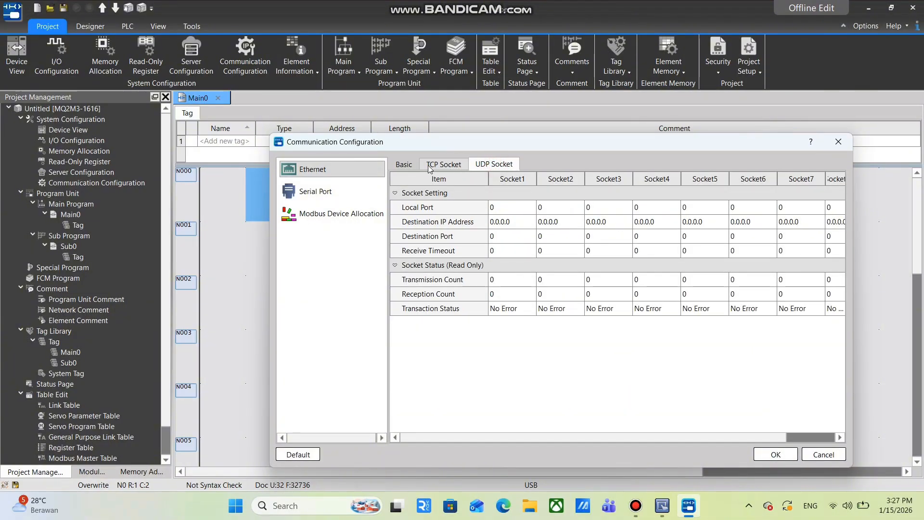
click(404, 164)
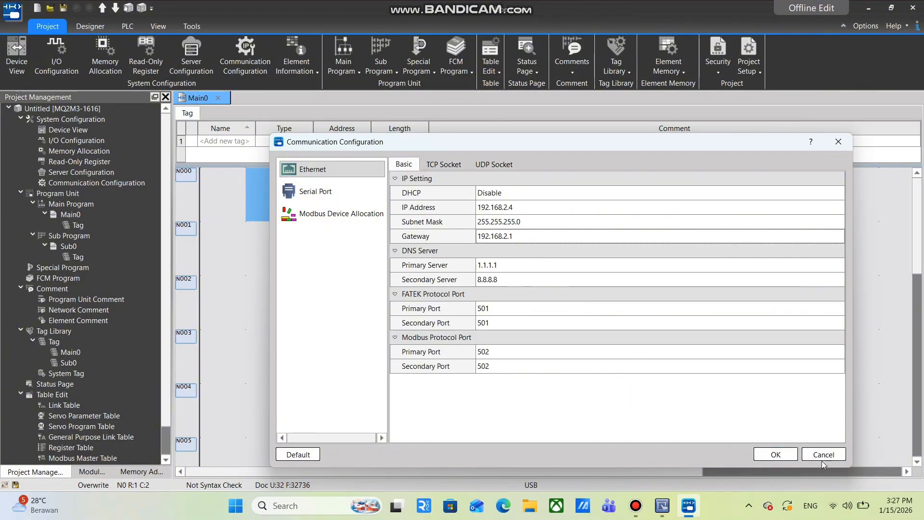
click(771, 453)
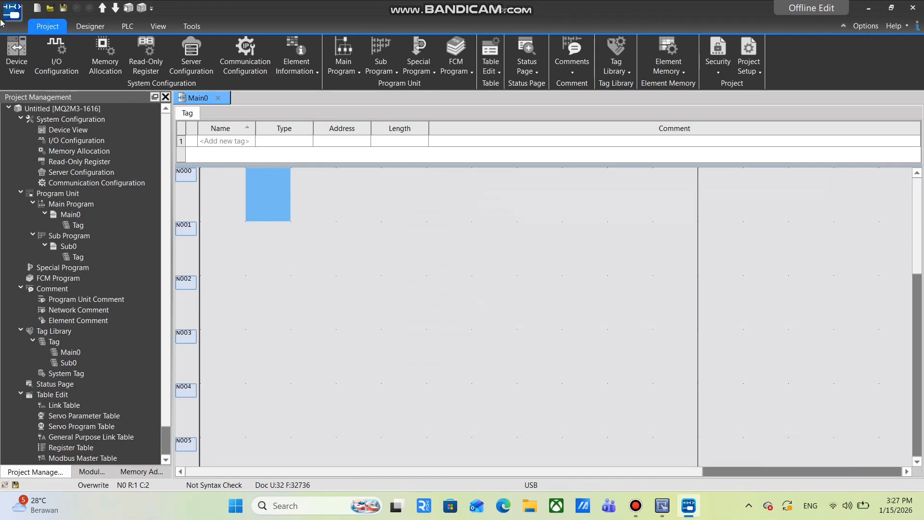
- Place a normally open contact M100 with the comment "start" in the first cell of network N000
click(128, 27)
click(220, 185)
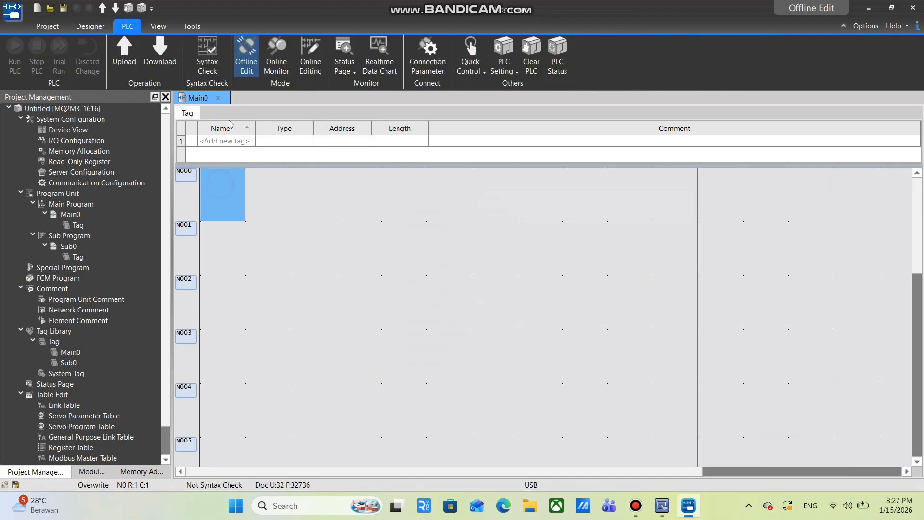
click(99, 28)
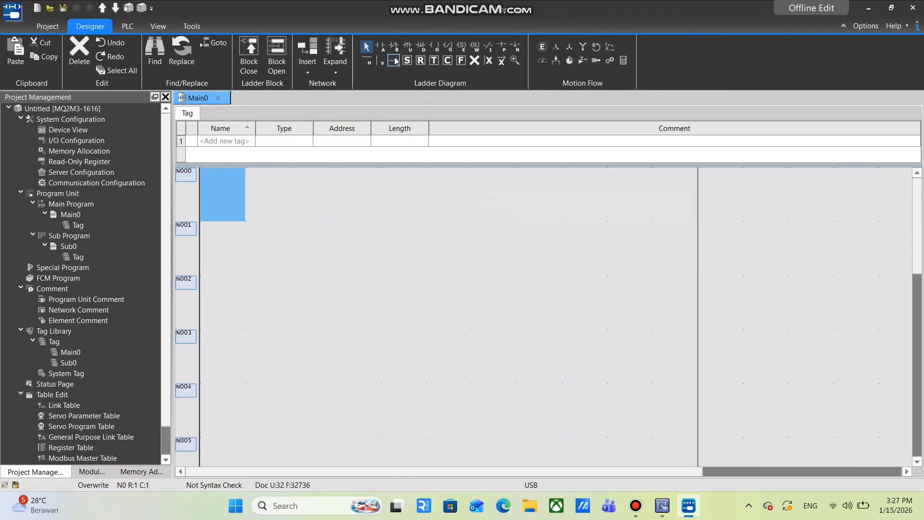
click(384, 46)
click(236, 194)
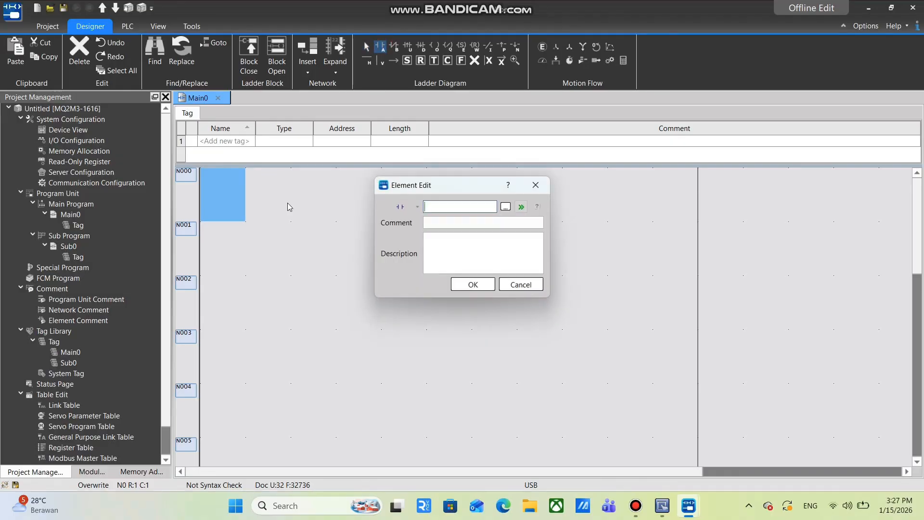
text(m100)
click(447, 225)
text(start)
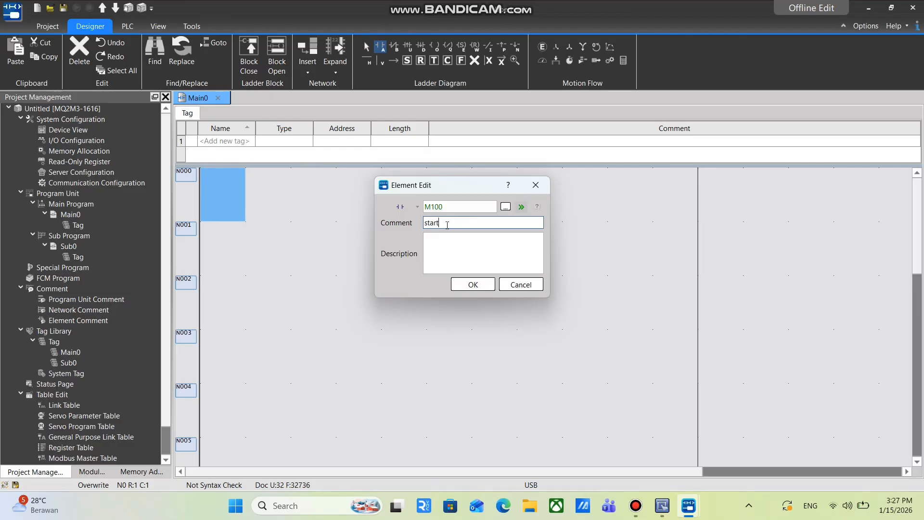
click(473, 284)
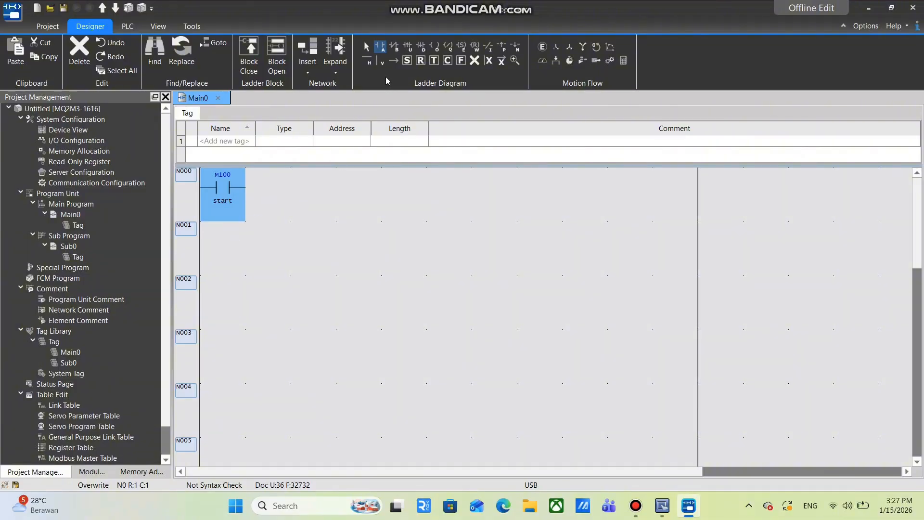
- Add a normally closed contact M101 with the comment "stop" directly after the start contact in network N000
click(393, 46)
click(282, 189)
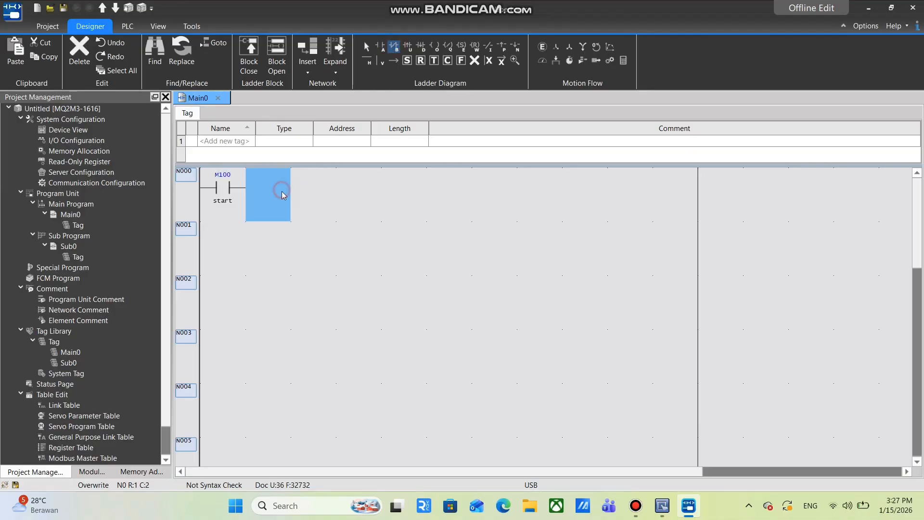
text(m1)
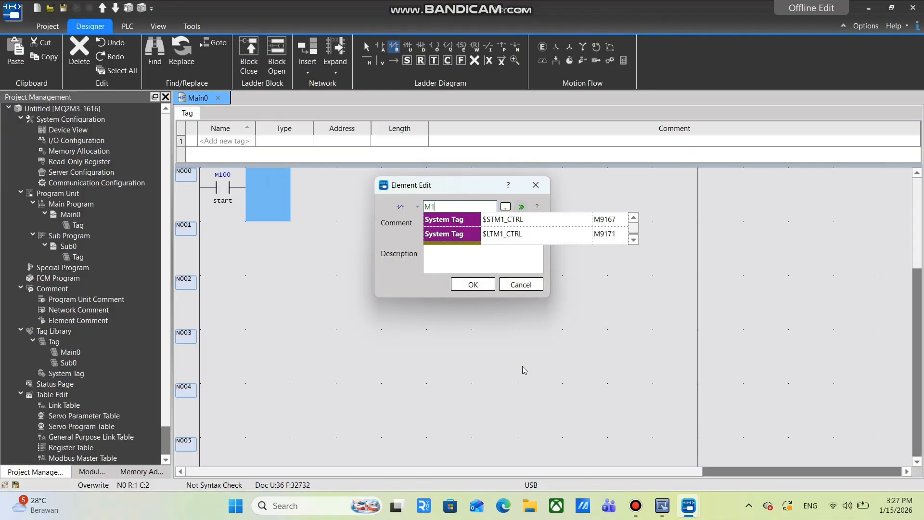
text(01)
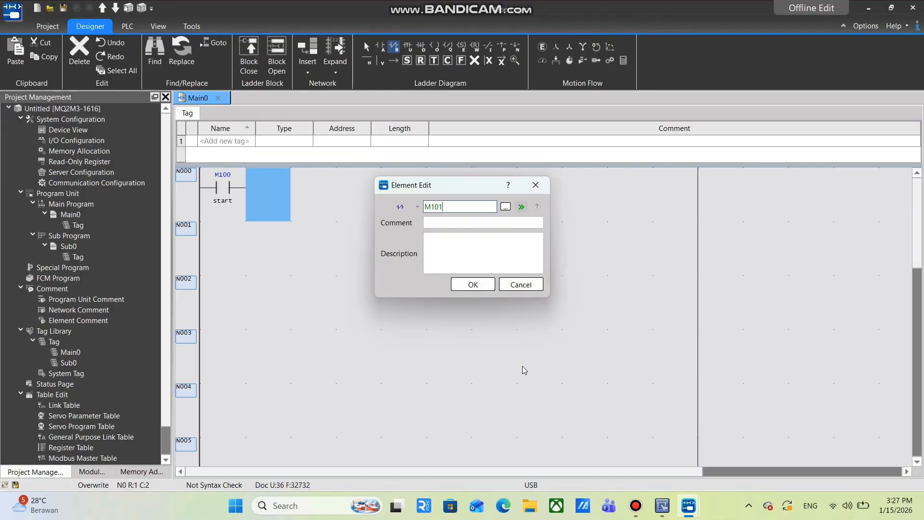
click(465, 222)
text(stop)
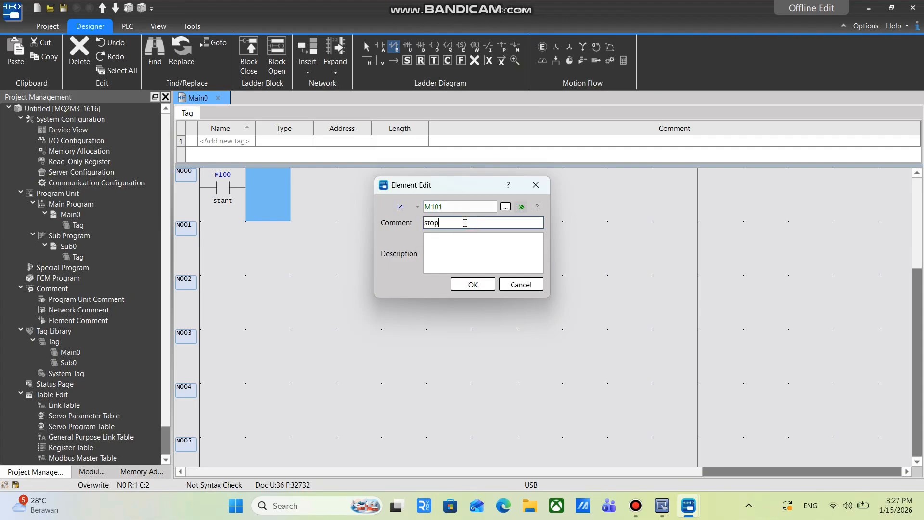
click(474, 285)
- Switch to EasyBuilder Pro and check the write addresses of the STOP and START buttons in their properties
mouse_move(636, 506)
mouse_move(666, 509)
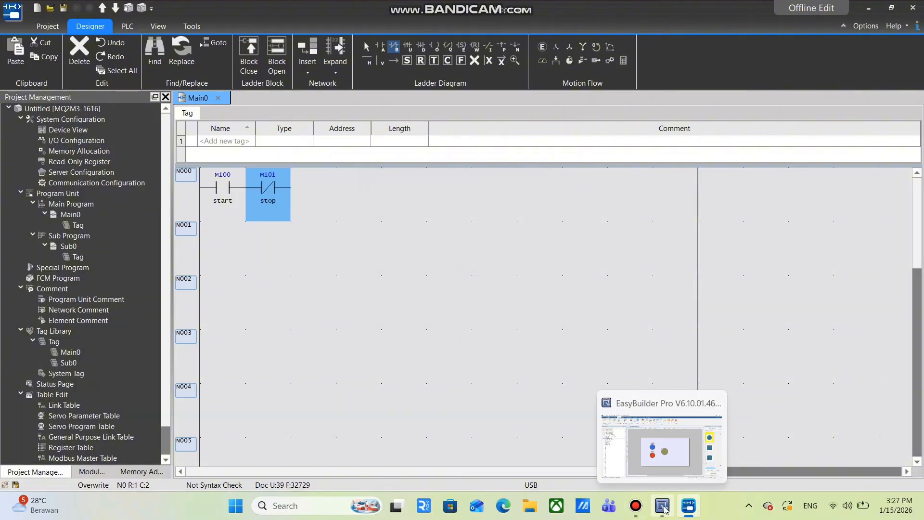
click(665, 509)
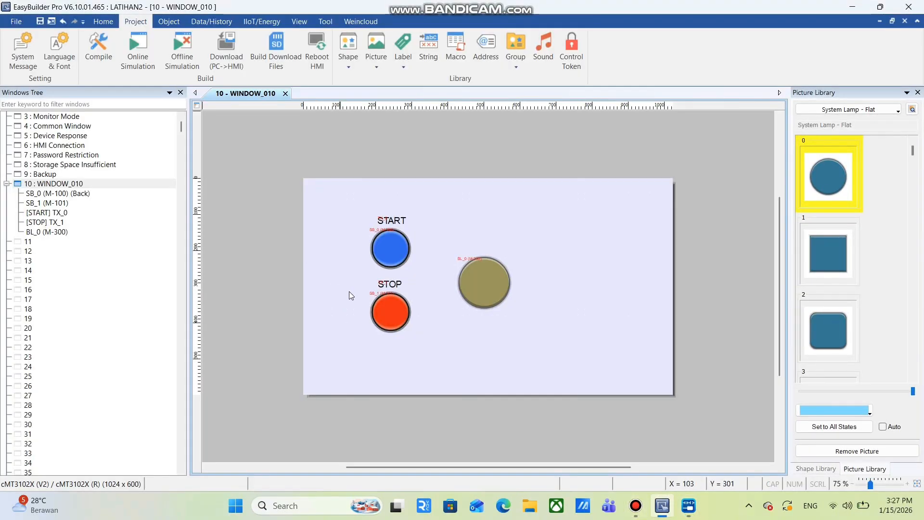
double_click(403, 327)
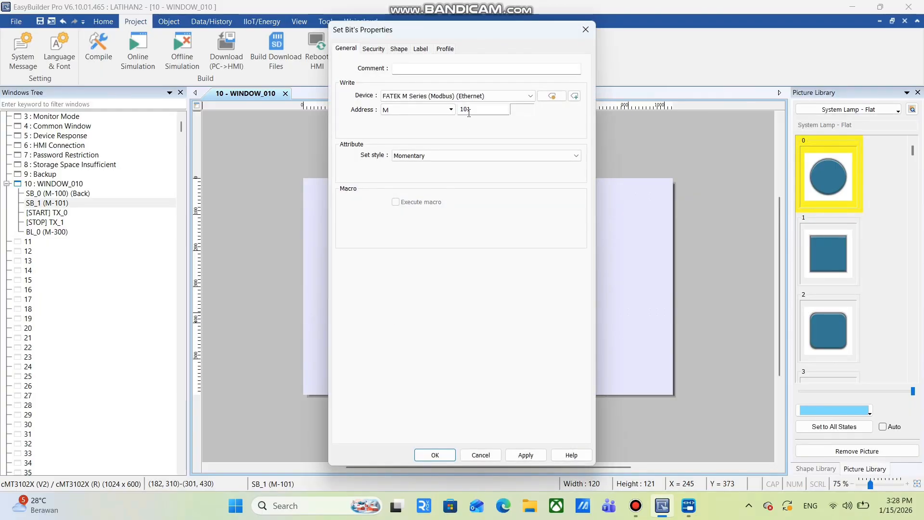
click(586, 31)
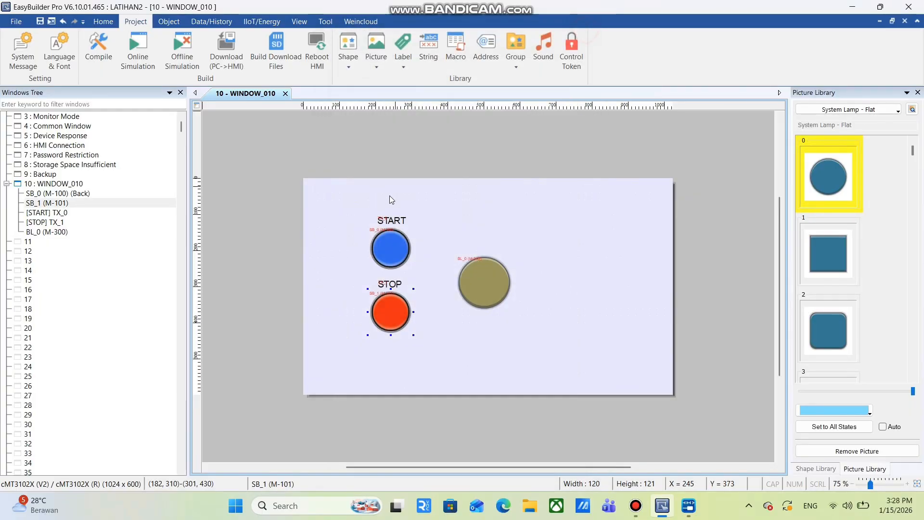
click(393, 243)
double_click(393, 244)
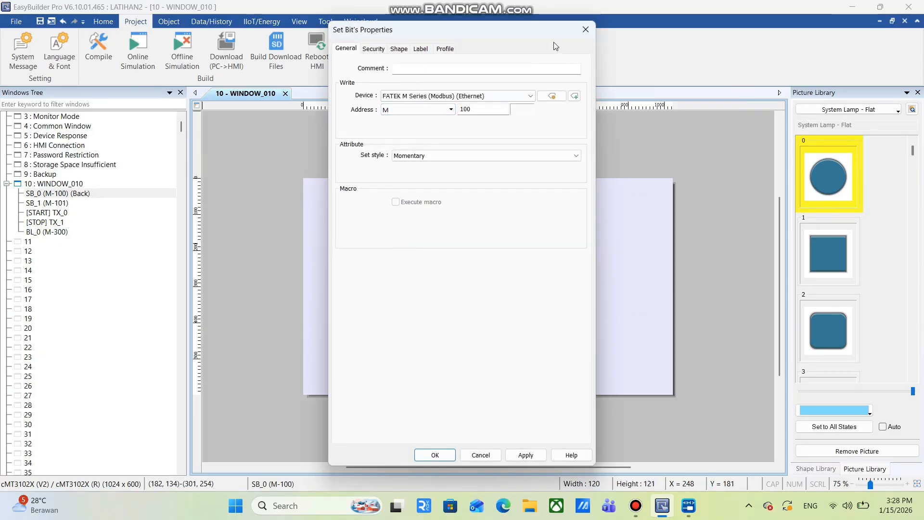
click(586, 30)
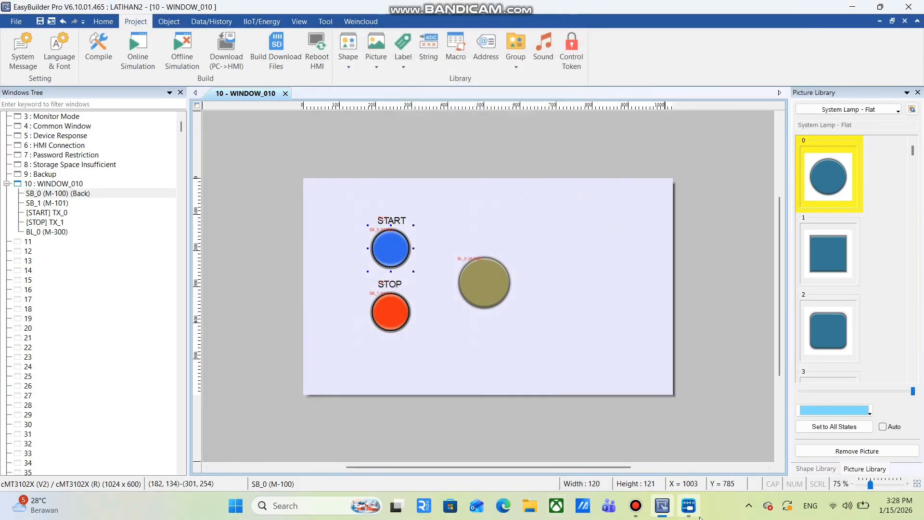
- Return to UperLogic and extend a horizontal line from the M101 contact to the last column of network N000
click(689, 507)
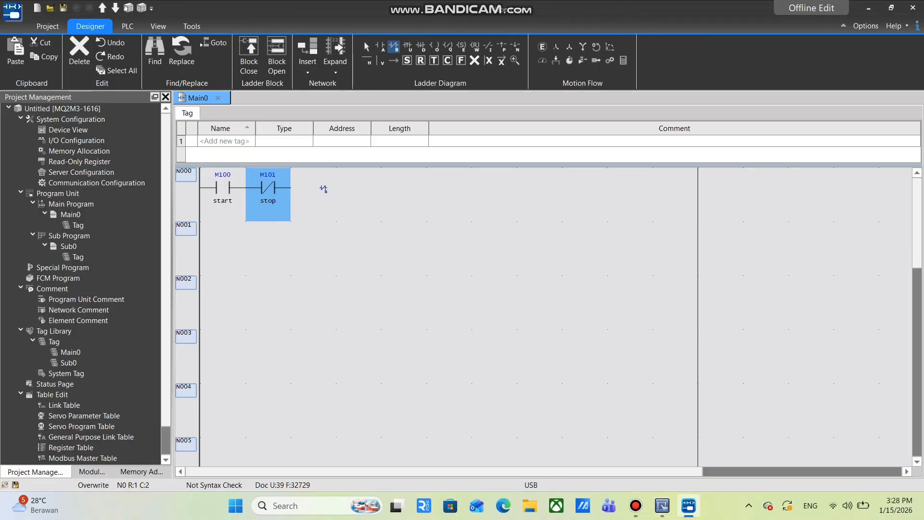
key(Escape)
click(319, 202)
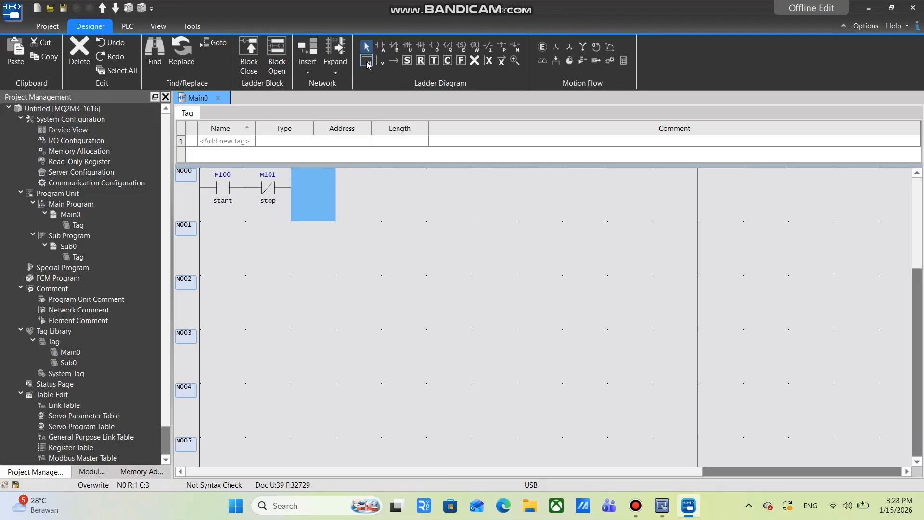
click(367, 60)
click(323, 178)
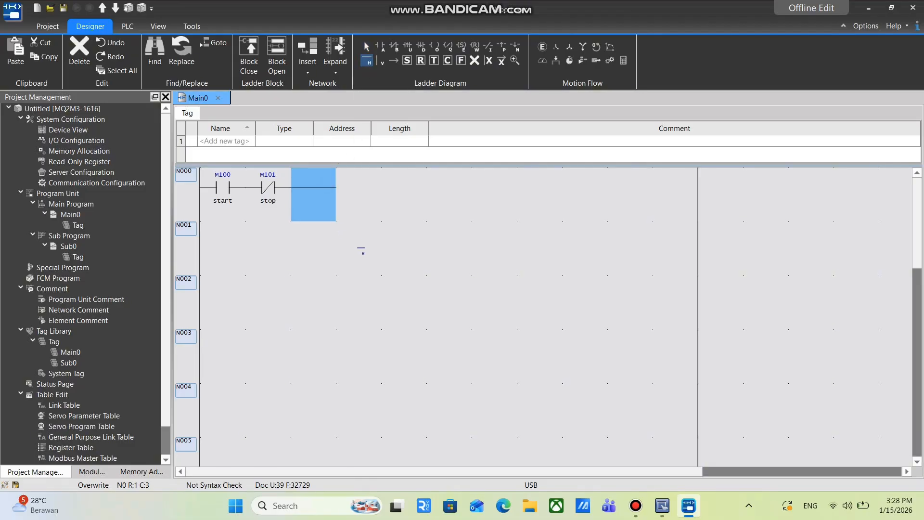
key(Escape)
key(ctrl+Right)
key(ctrl+Right)
key(ctrl+Right)
key(ctrl+Right)
key(ctrl+Right)
key(ctrl+Right)
key(ctrl+Right)
key(ctrl+Right)
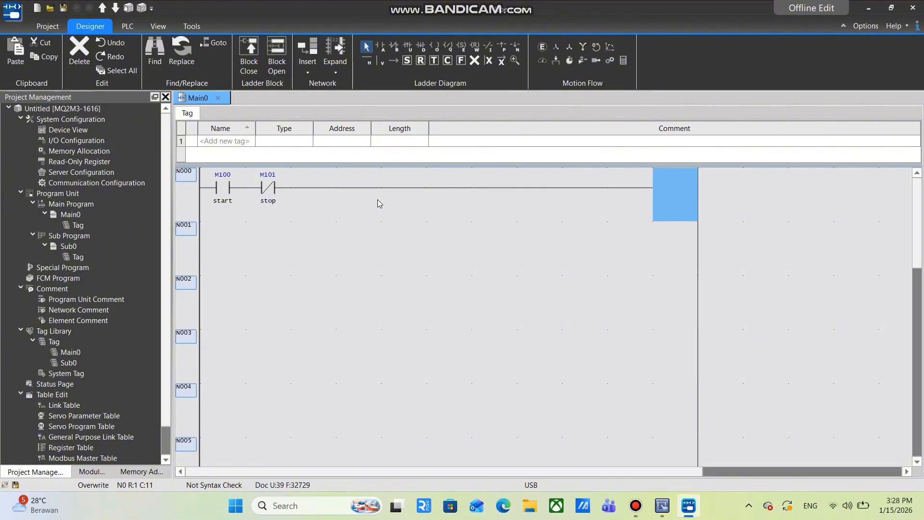
- Begin an output coil in the last cell of network N000 and check the bit lamp's read address in EasyBuilder Pro
click(433, 46)
click(683, 194)
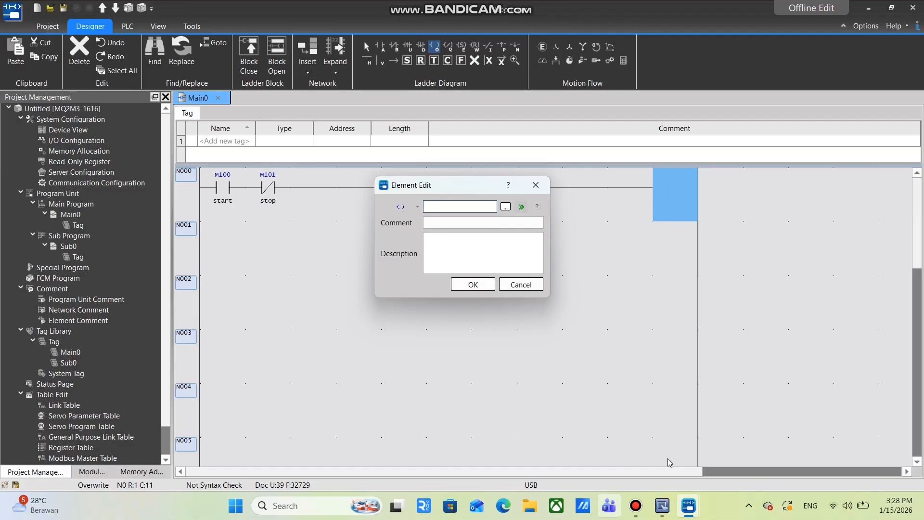
click(658, 514)
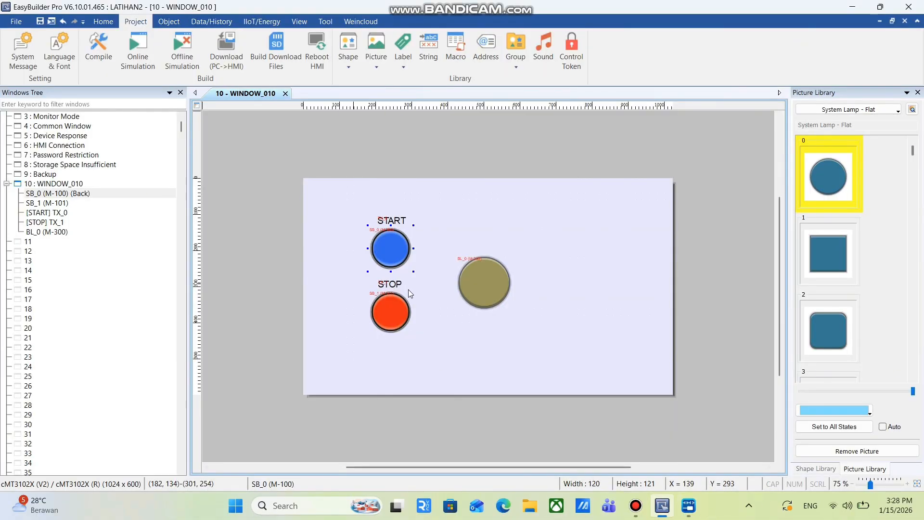
click(477, 292)
double_click(477, 291)
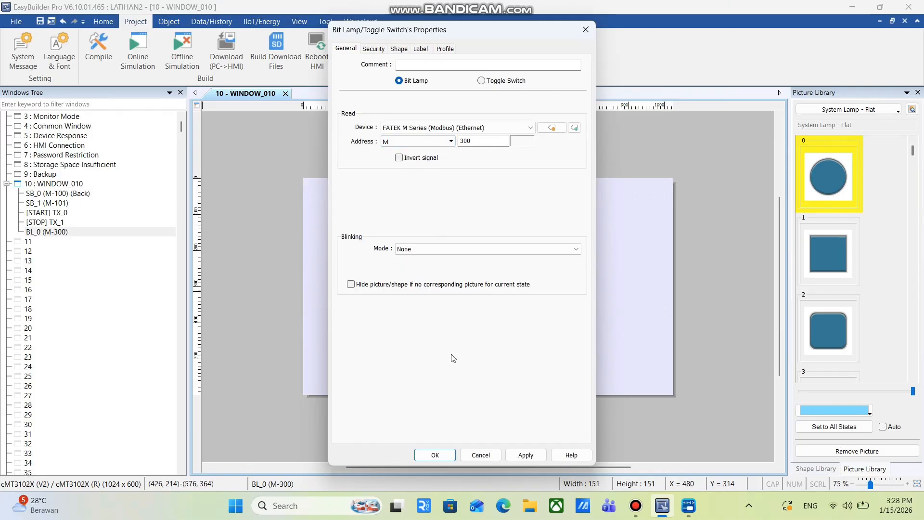
click(435, 455)
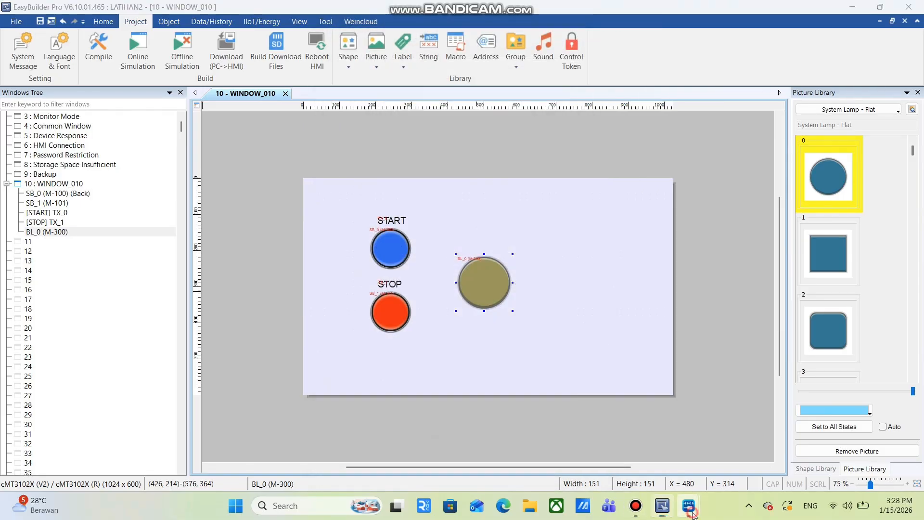
- Back in UperLogic, define the output coil as M300 with the comment "LAMP" and select the first cell of network N001
mouse_move(689, 505)
click(746, 459)
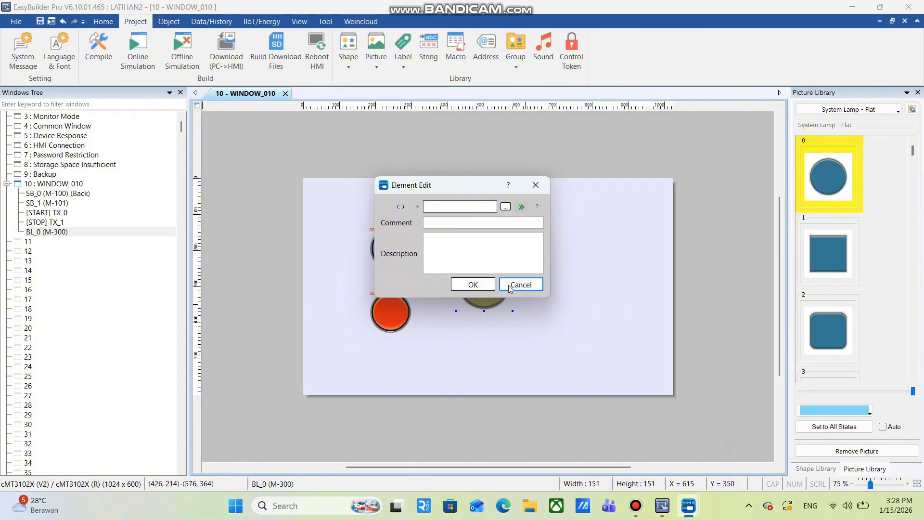
text(300)
click(481, 223)
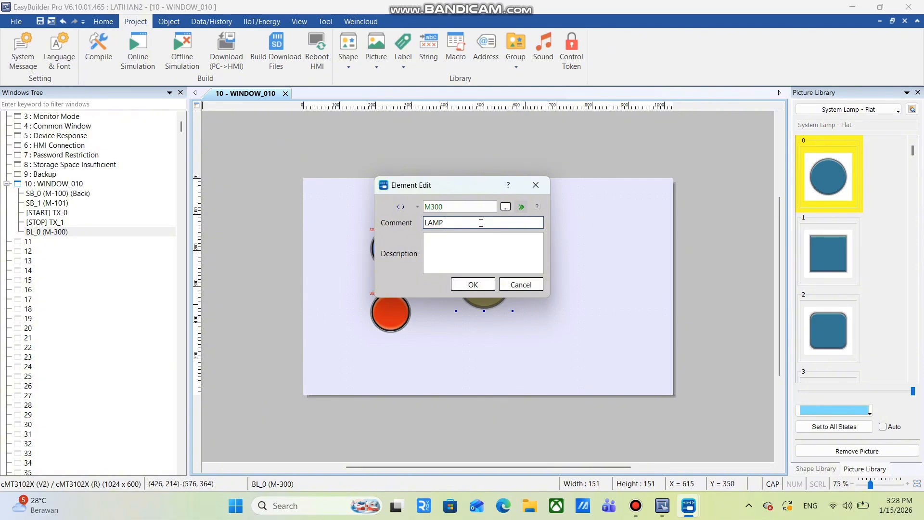
click(474, 284)
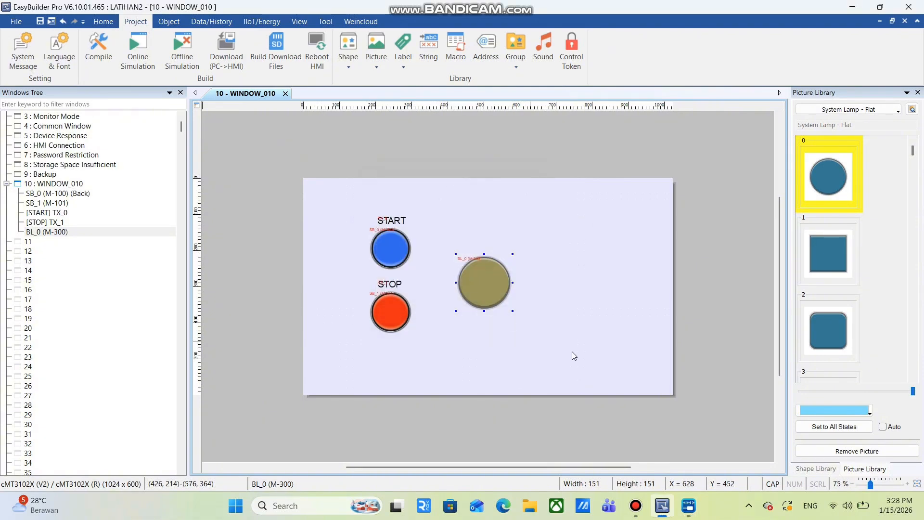
click(689, 506)
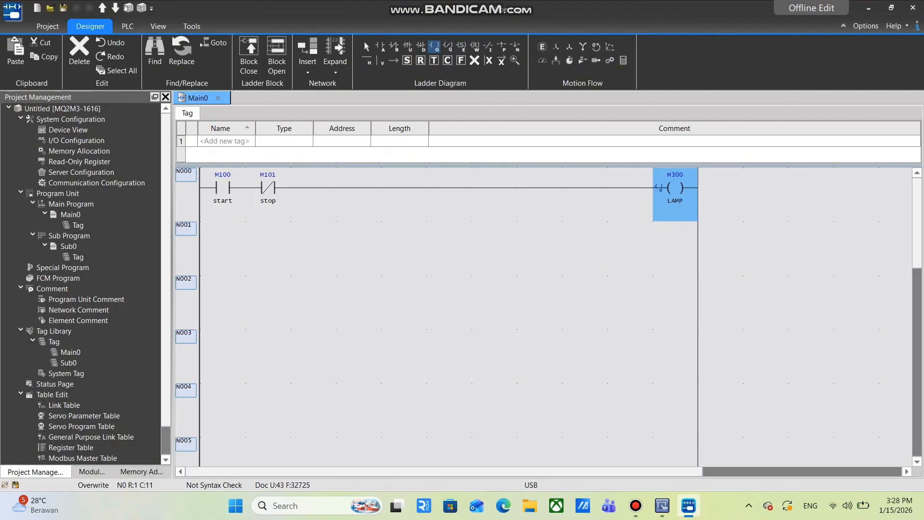
key(Escape)
click(214, 233)
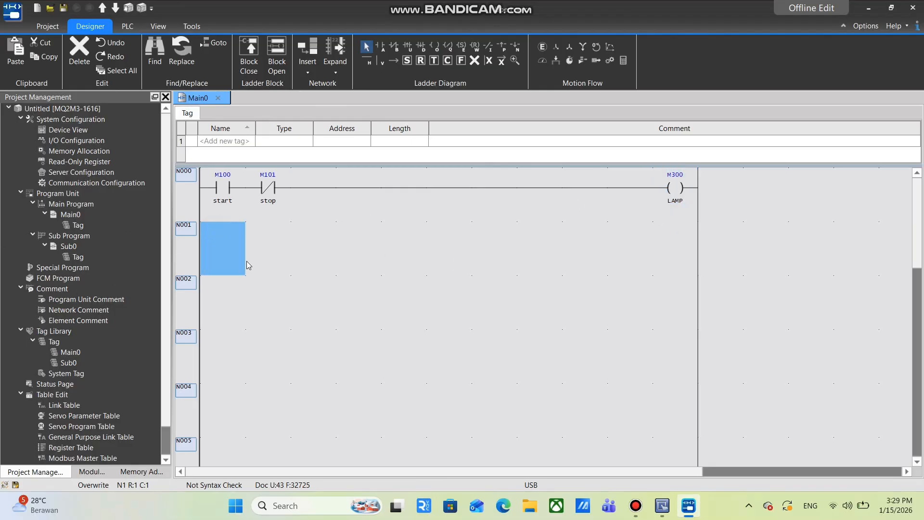
- Add a normally open contact M300 in the first cell of network N001
click(380, 47)
click(222, 250)
text(M)
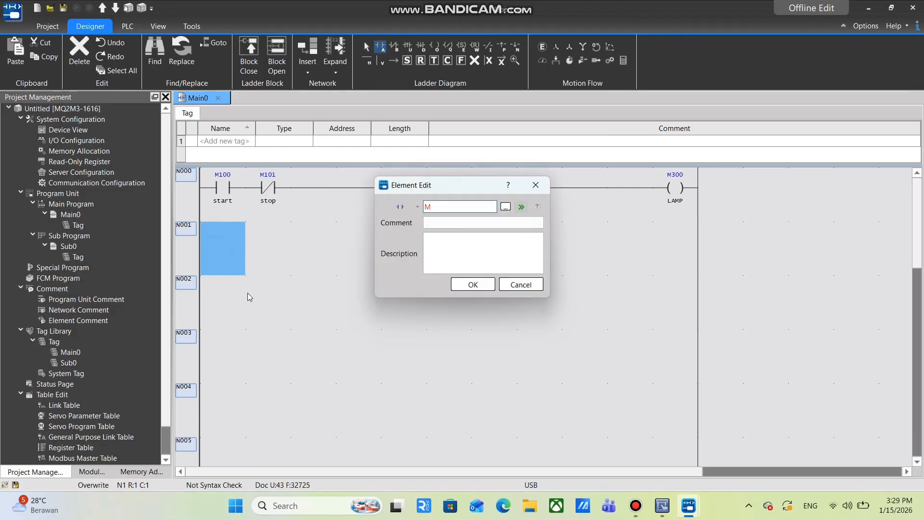
text(300)
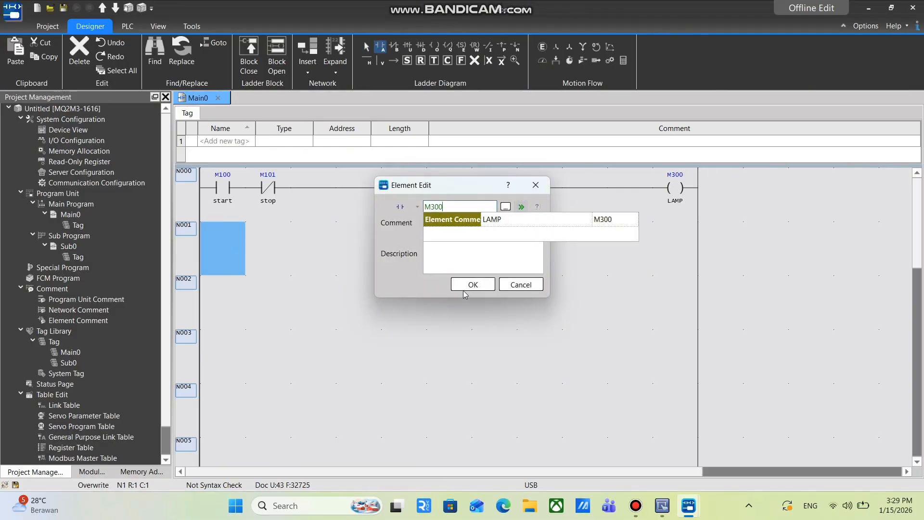
click(476, 284)
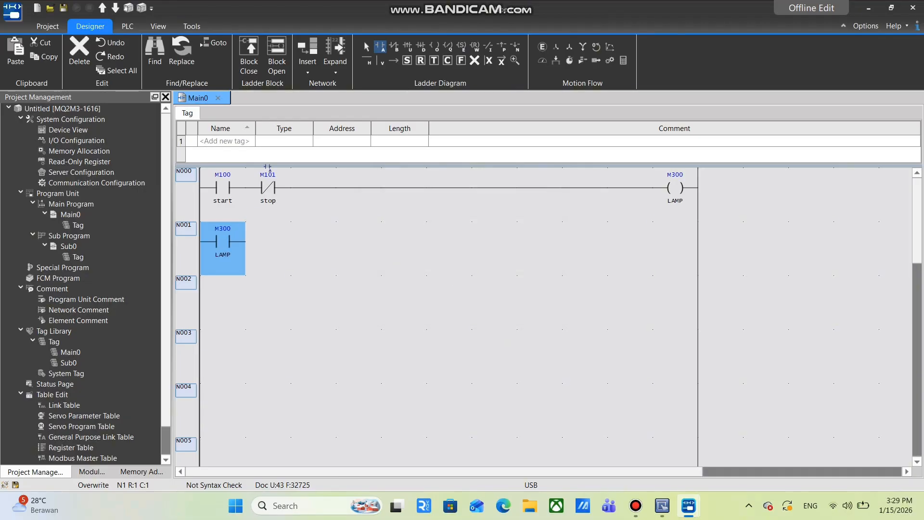
- Connect the M300 contact in parallel with the M100 start contact using a vertical line between M100 and M101
click(380, 60)
click(251, 208)
key(Escape)
click(367, 318)
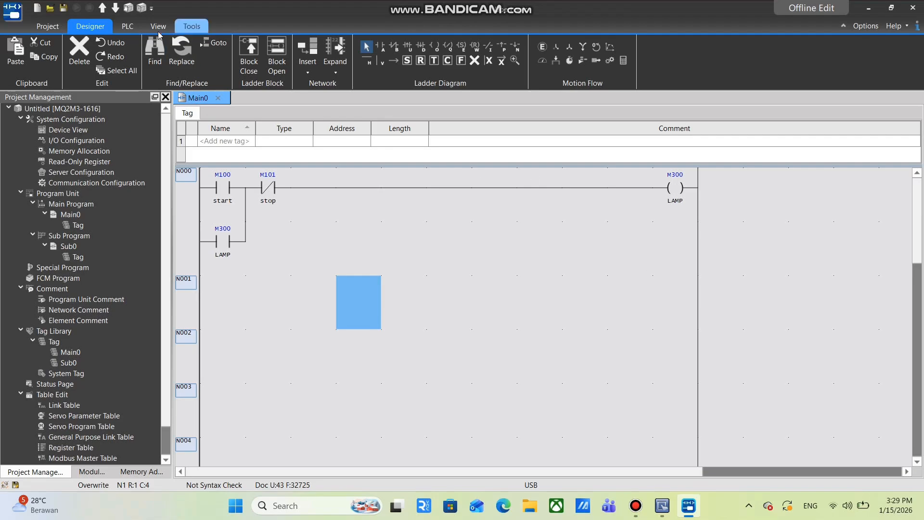
- Begin a program download to the PLC, test the USB connection and accept the connection parameters
click(128, 26)
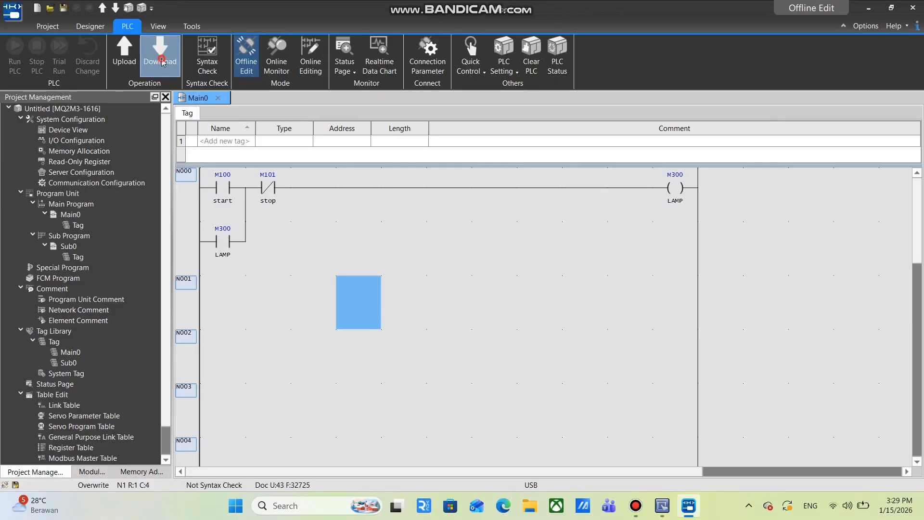
click(162, 56)
click(400, 344)
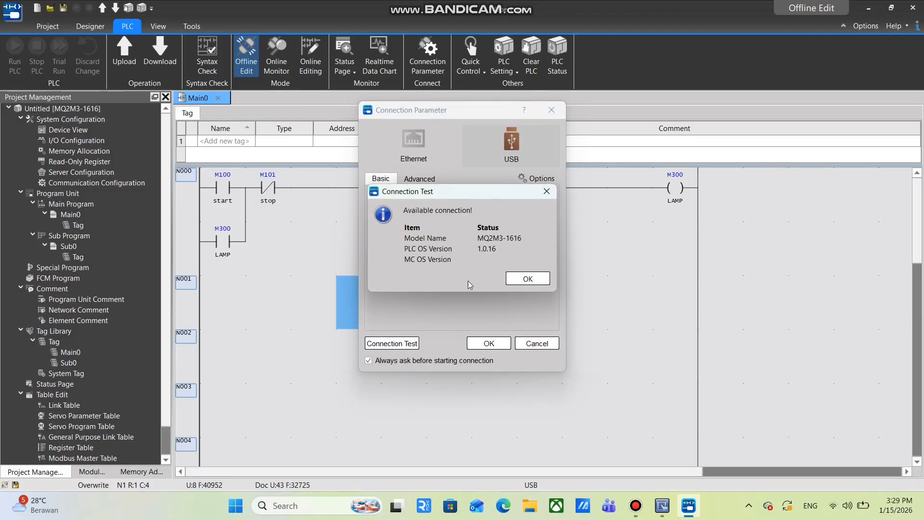
click(531, 280)
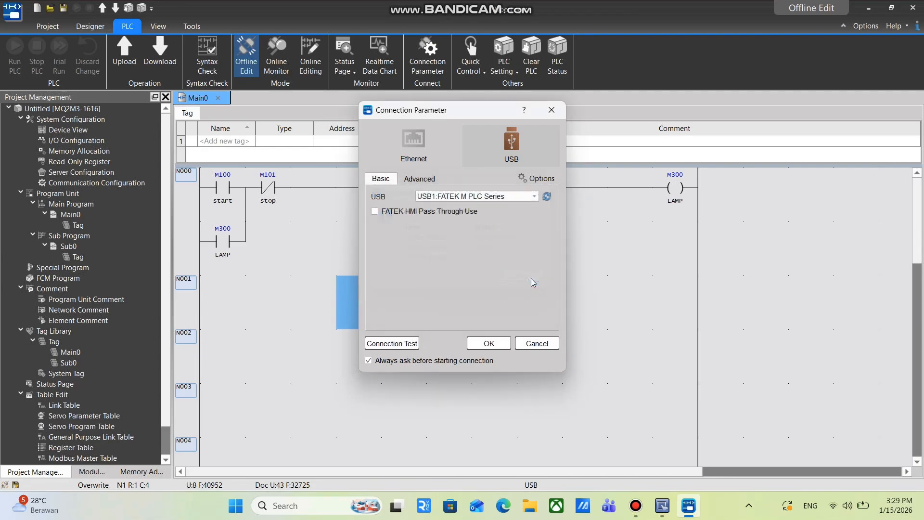
click(482, 343)
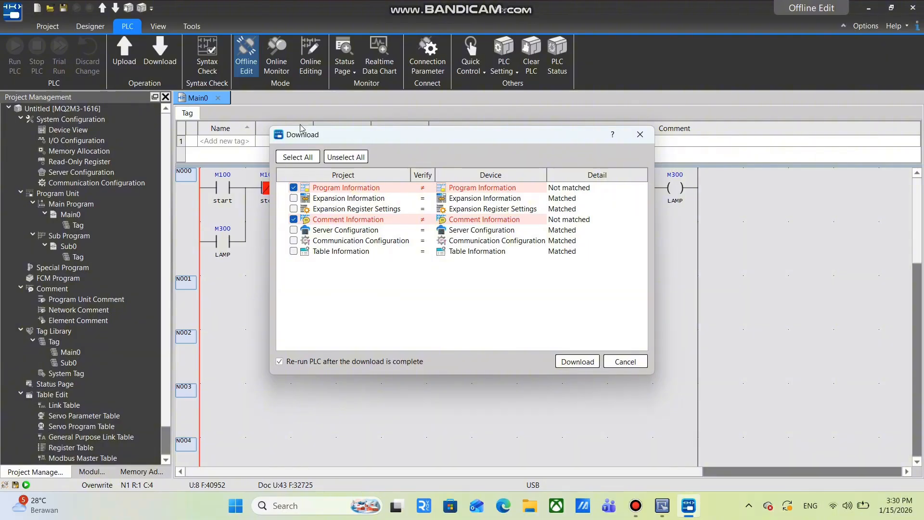
- Download all project items to the PLC, allowing the running PLC to be stopped for the transfer
click(299, 157)
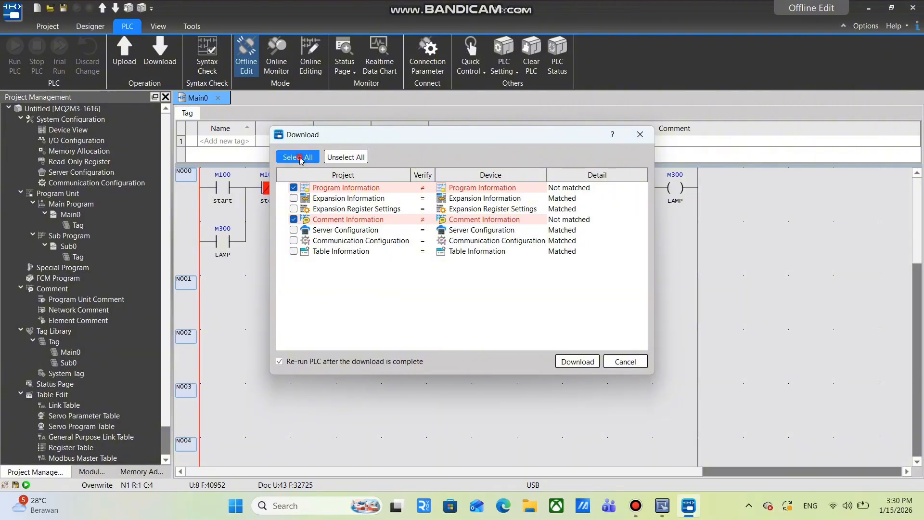
click(576, 363)
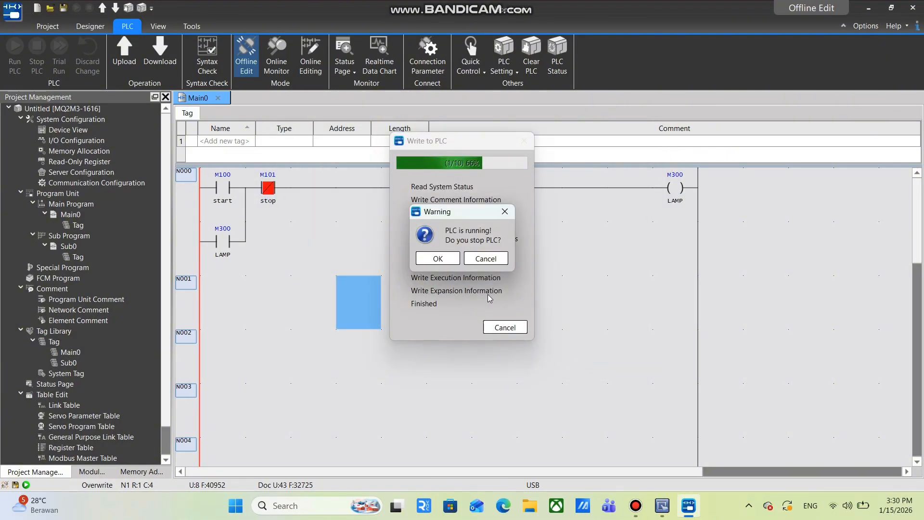
click(439, 259)
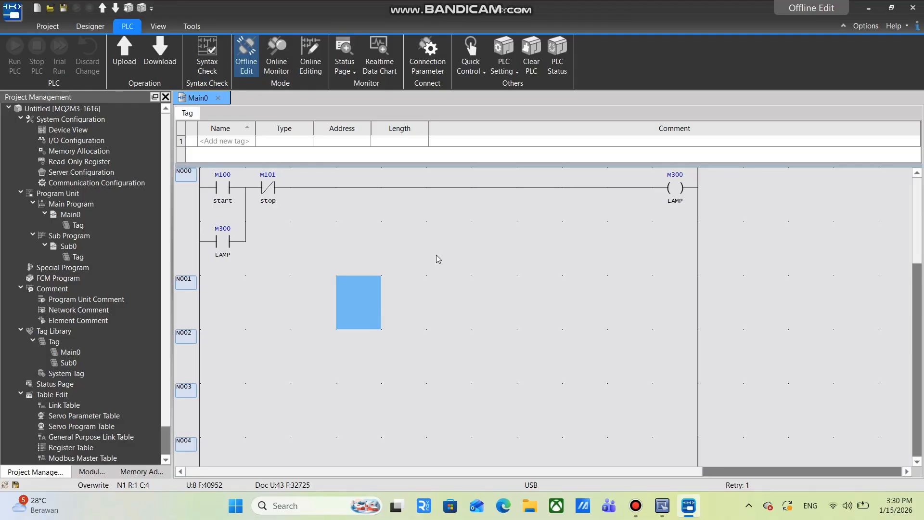
click(492, 320)
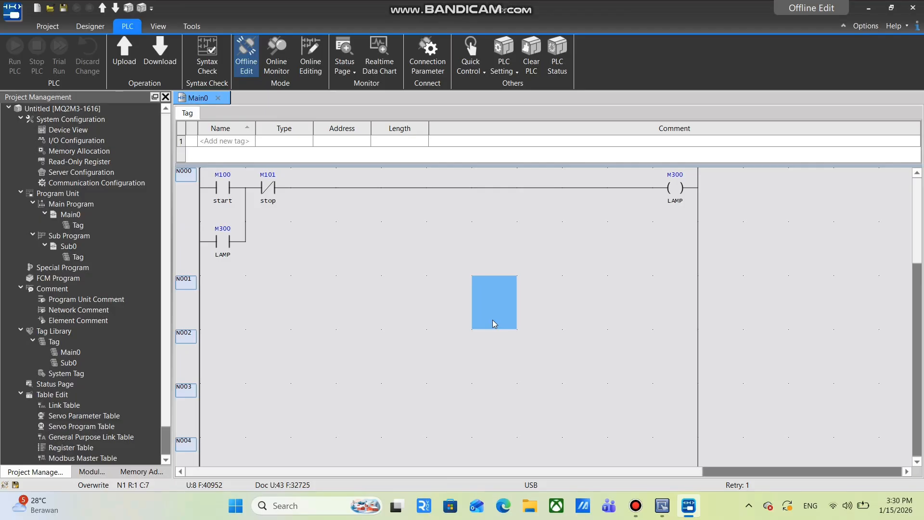
- Start online monitoring of the ladder program over the USB connection and dismiss the PLC status report
click(277, 72)
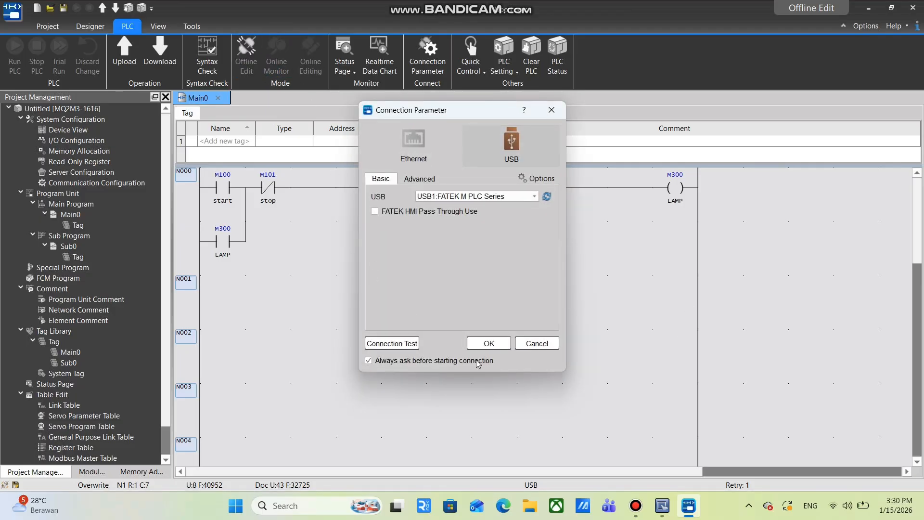
click(489, 343)
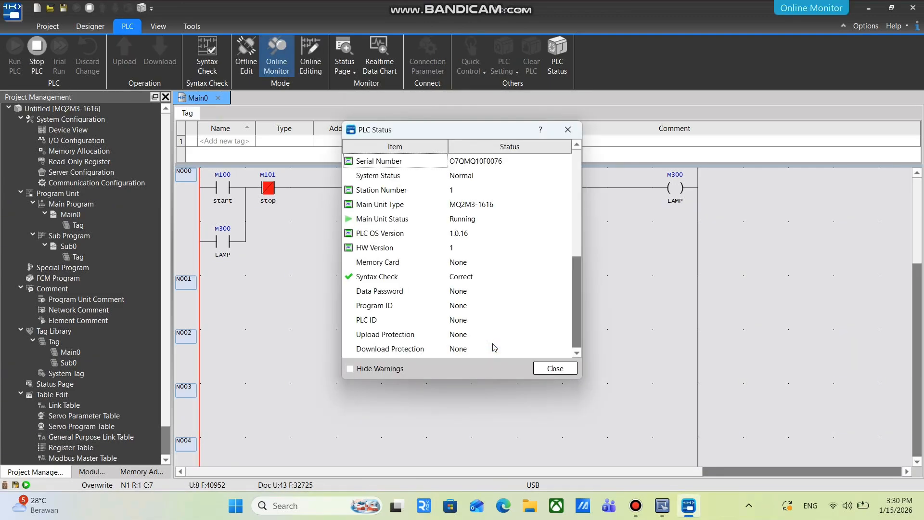
click(541, 374)
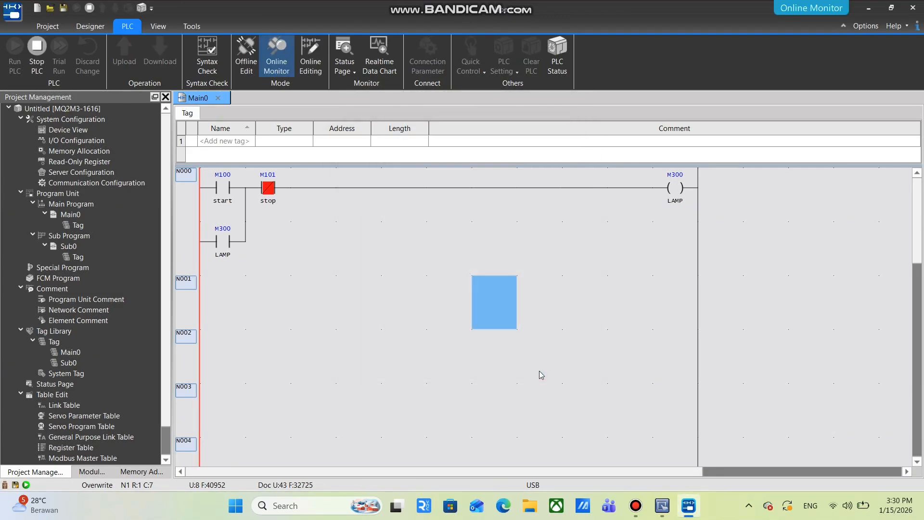